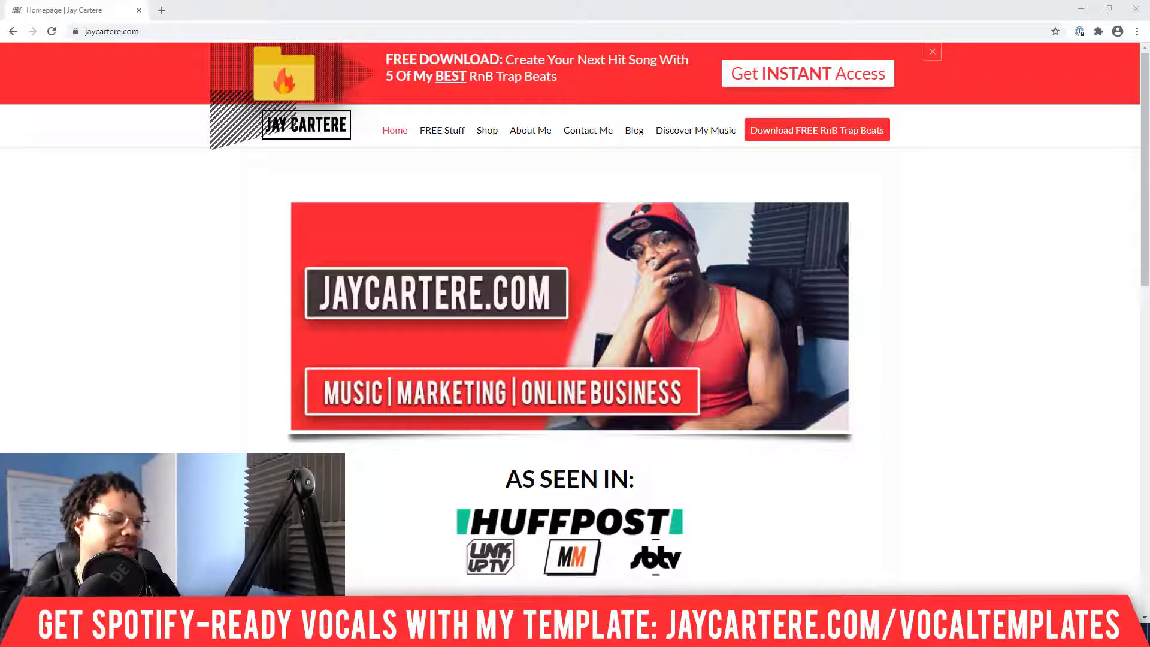
- Minimize Chrome and switch to the Studio One song 'BLUE ICE REC - LEAVE YOU'
left_click(1082, 9)
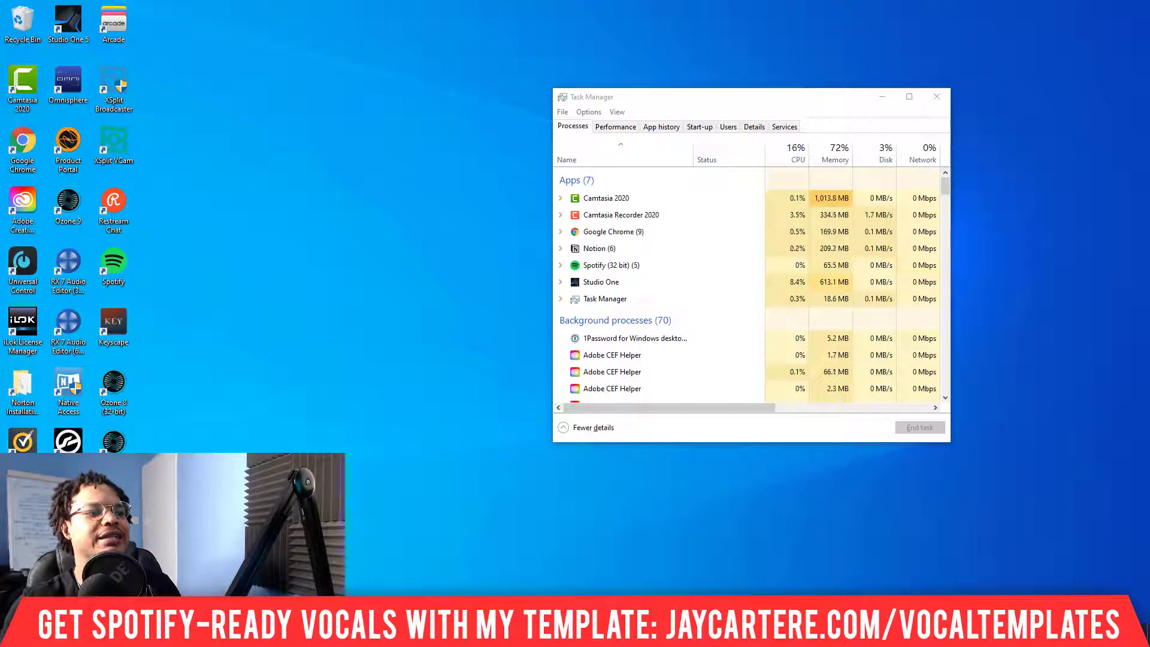
key("alt+Tab")
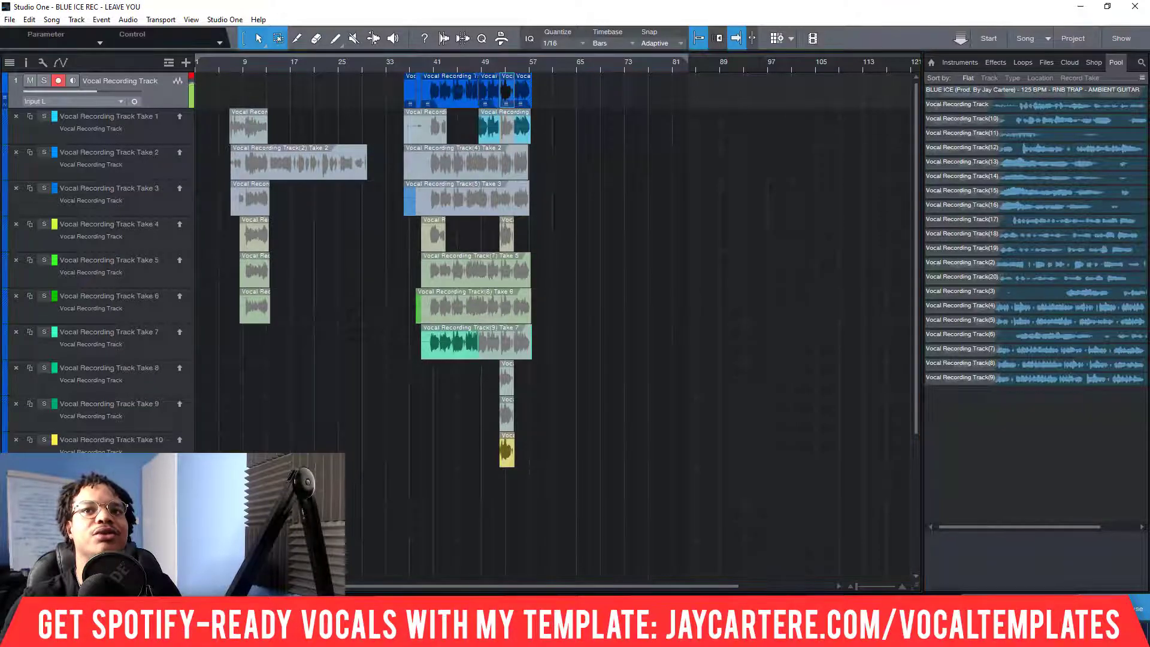
- Open the mixer Console with F3 and maximize it to fill the screen
key("F3")
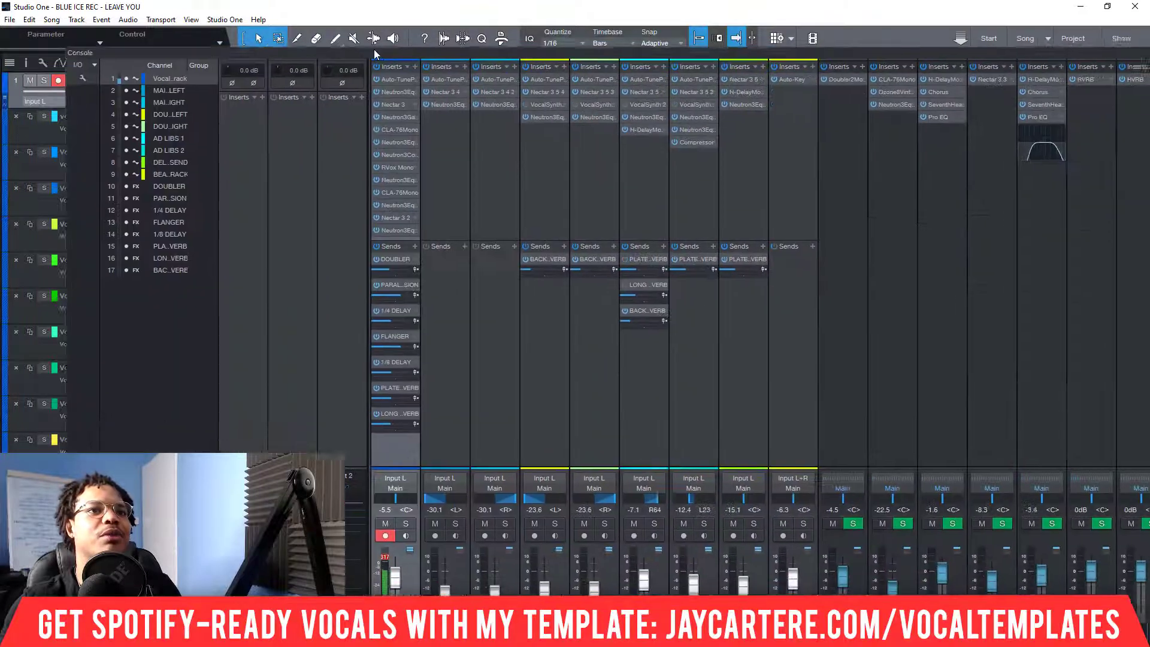
left_click_drag(374, 49, 309, 11)
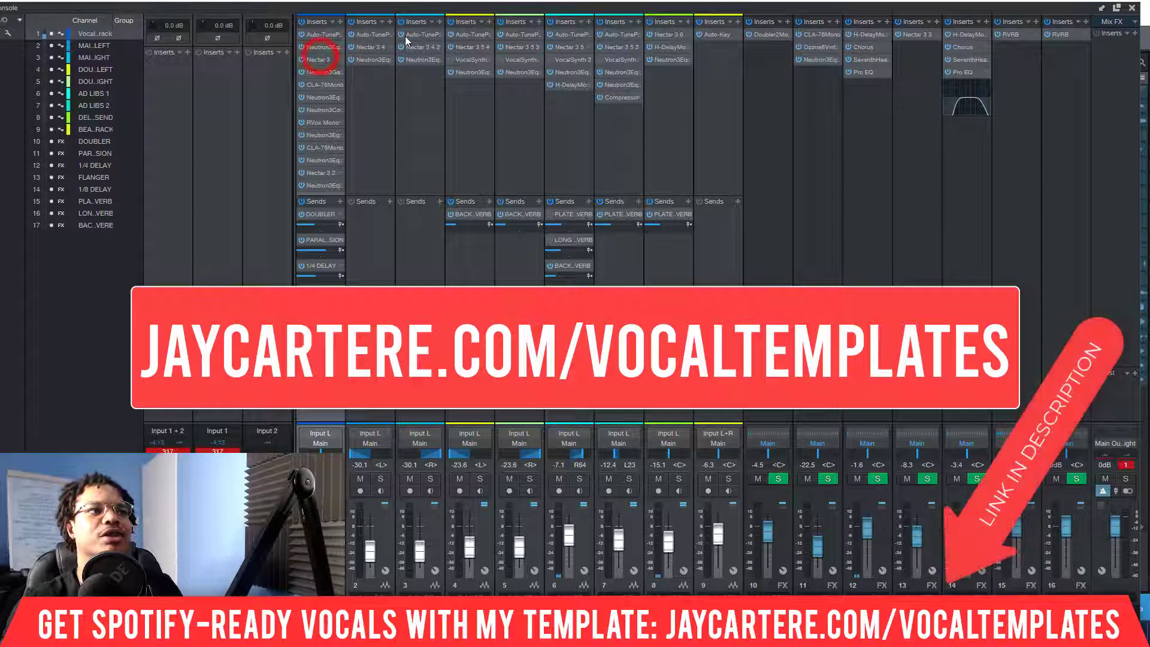
- Open the Nectar 3 insert on channel 1 and nudge its window up and left
left_click(318, 60)
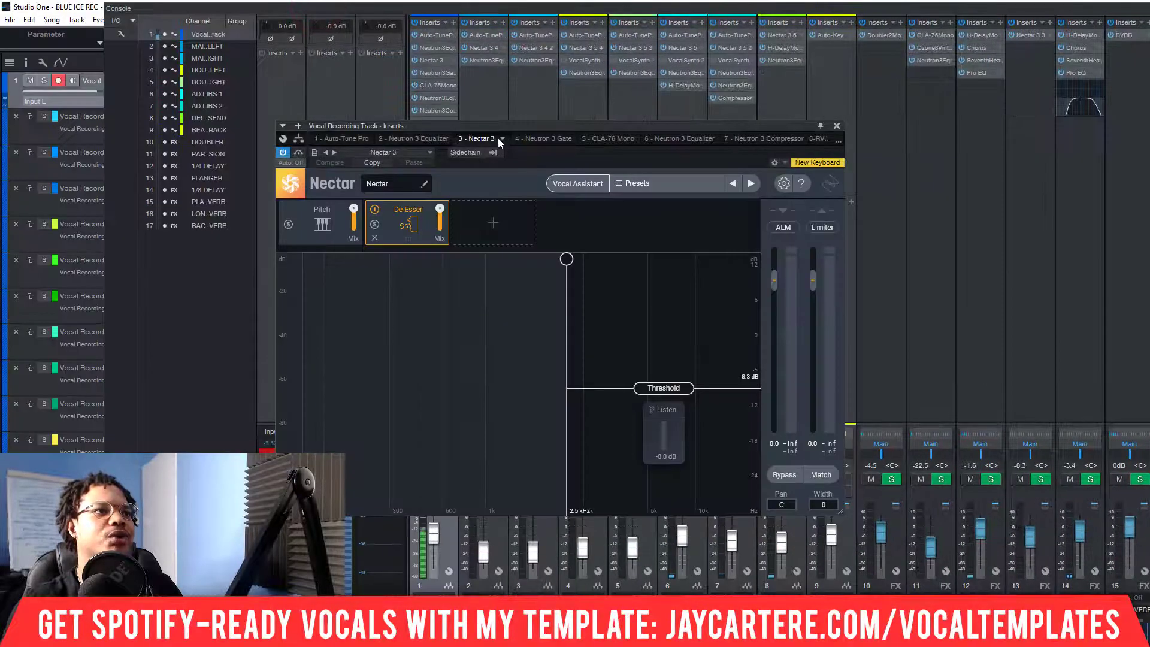
left_click_drag(512, 128, 485, 128)
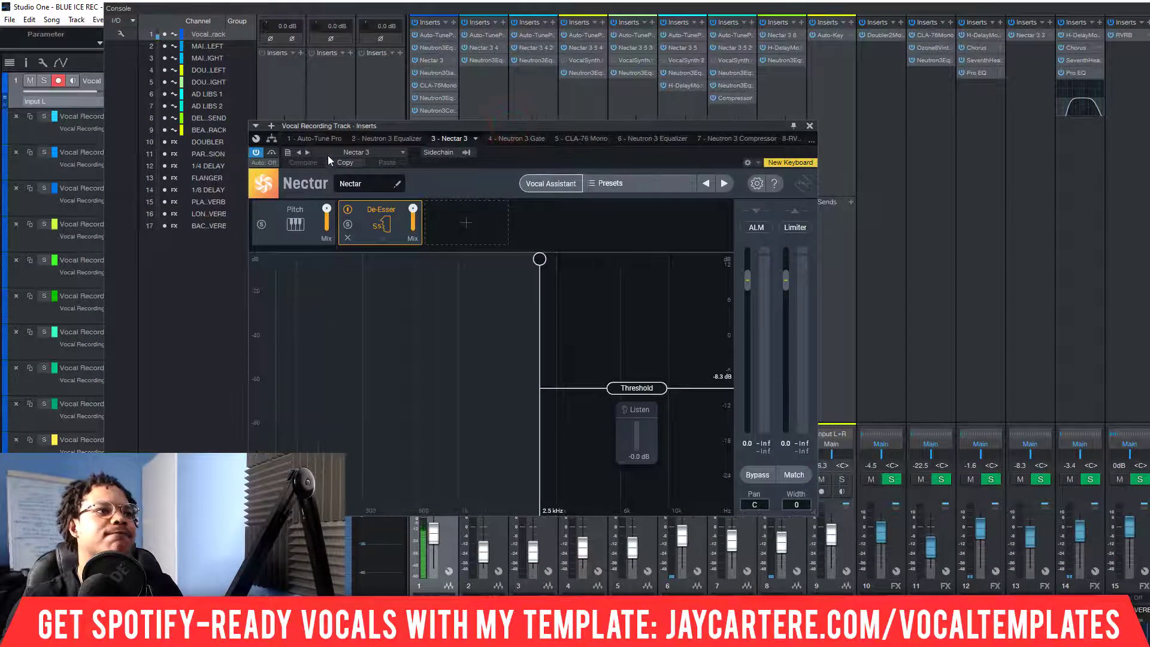
left_click_drag(547, 127, 546, 111)
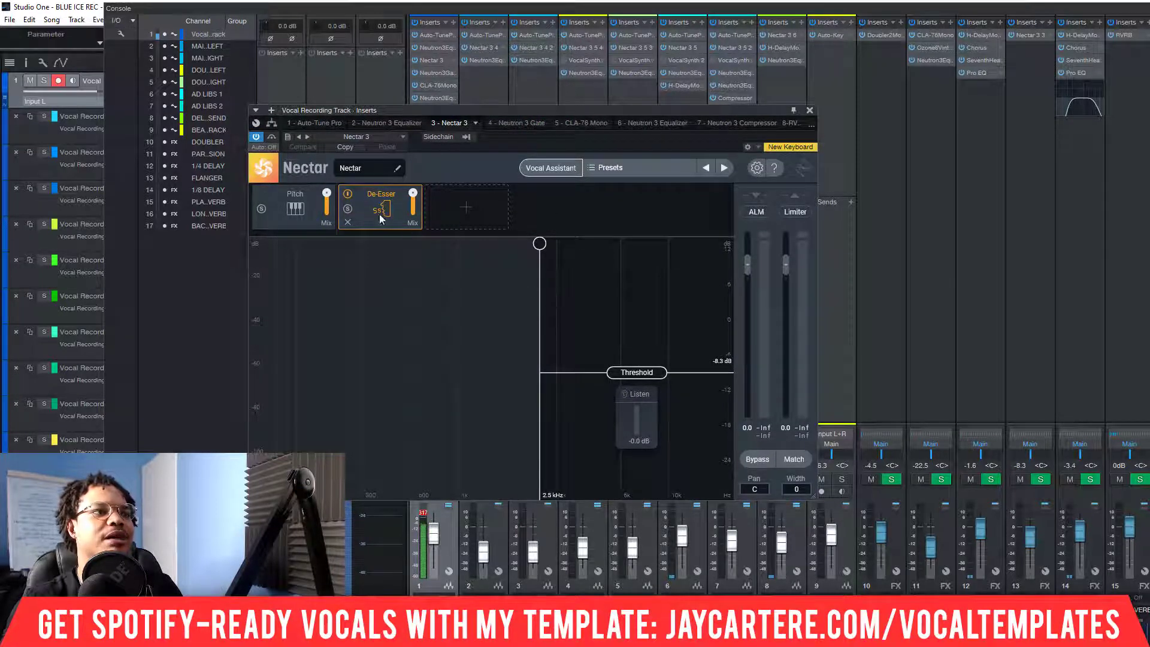
- Store the current Nectar 3 settings as a preset named 'Nectar 3 deesser'
left_click(288, 140)
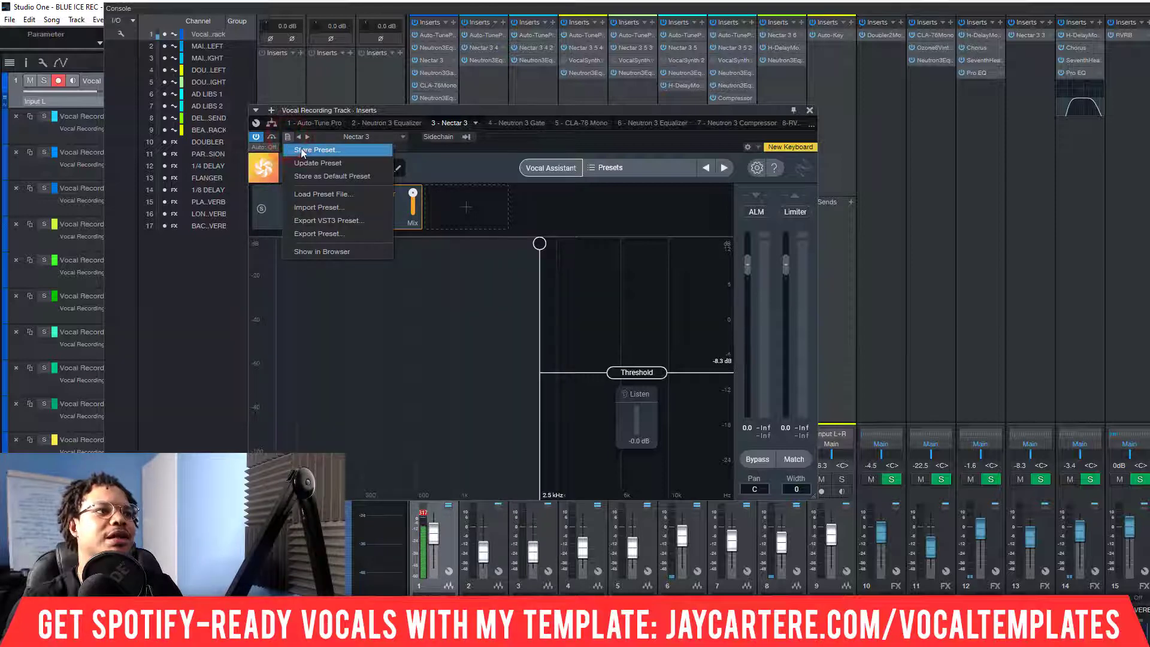
left_click(304, 149)
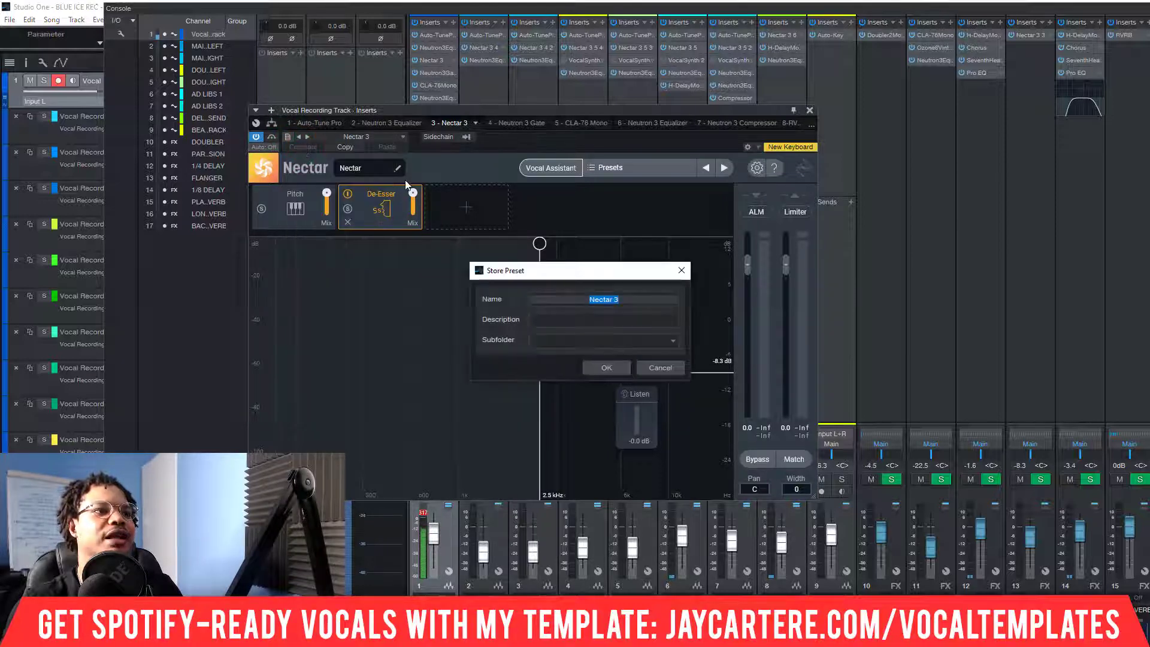
left_click(617, 299)
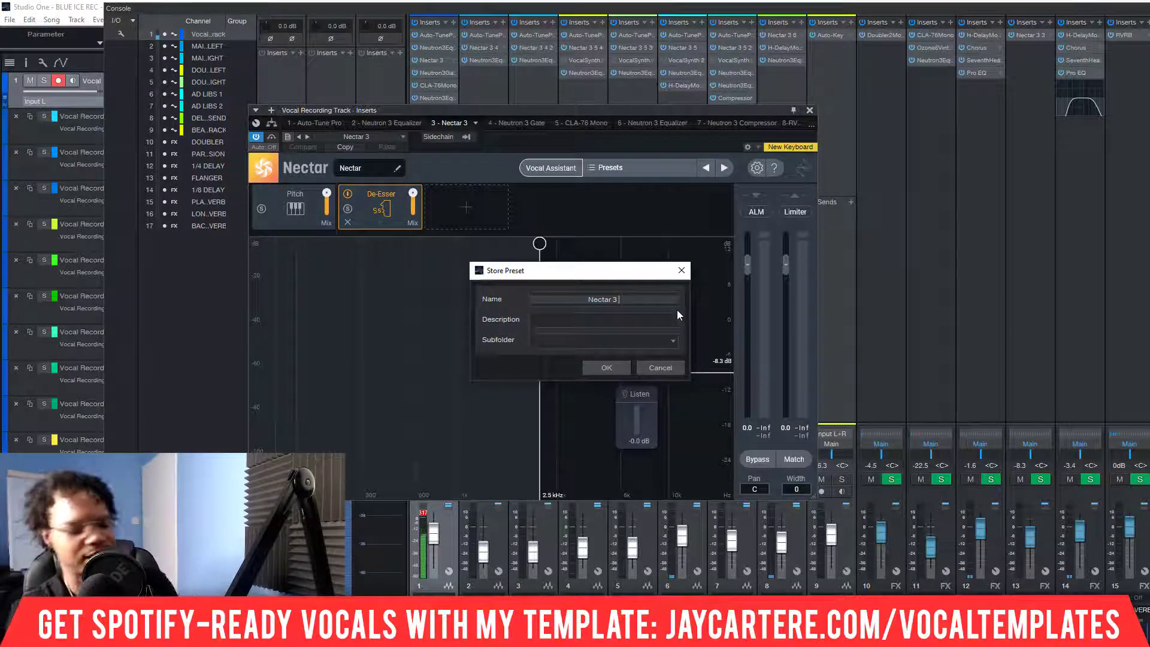
type("de")
type("es")
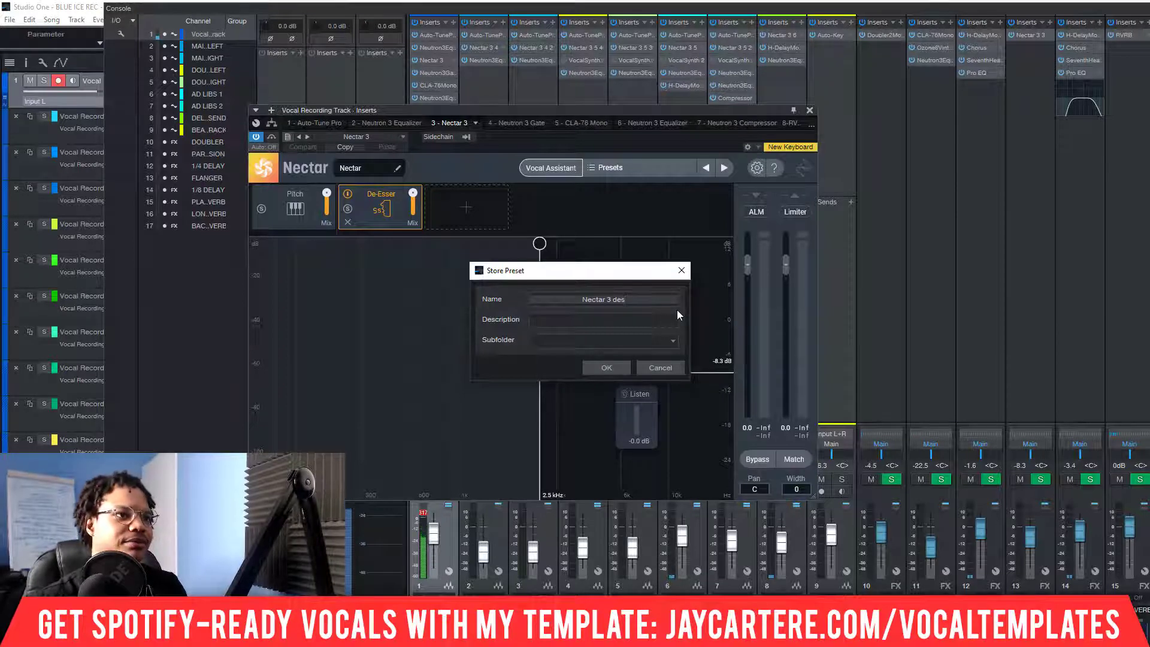
key("BackSpace")
type("esser")
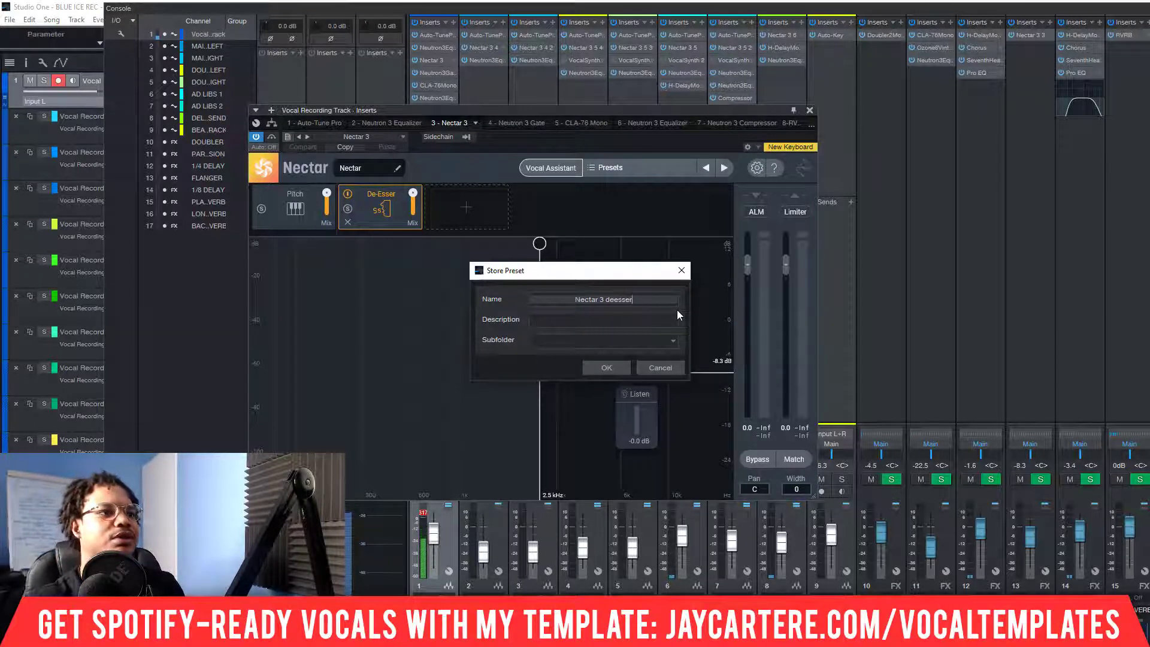
left_click(606, 367)
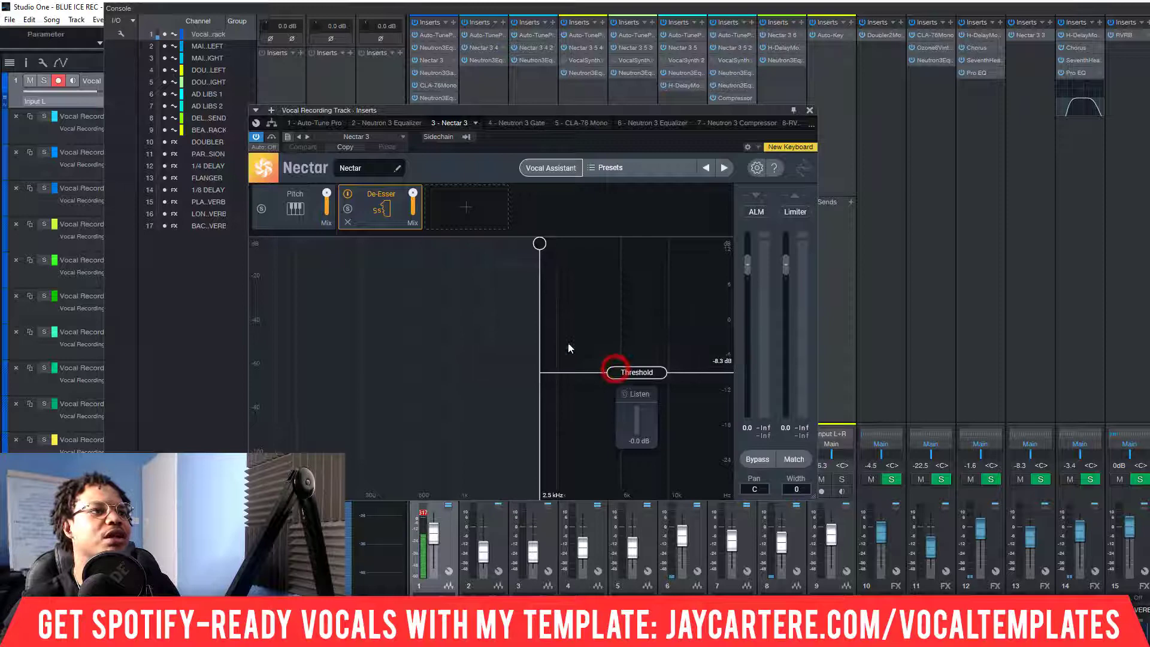
- Confirm 'Nectar 3 deesser' is listed, then browse Nectar's own preset library
left_click(401, 136)
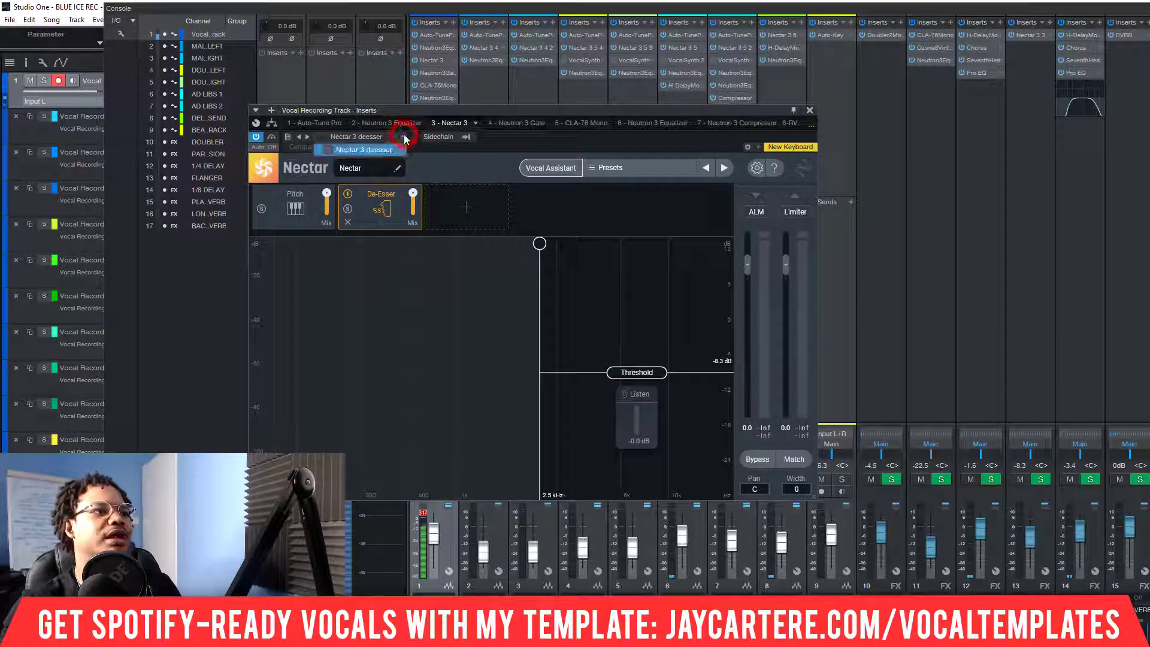
left_click(483, 159)
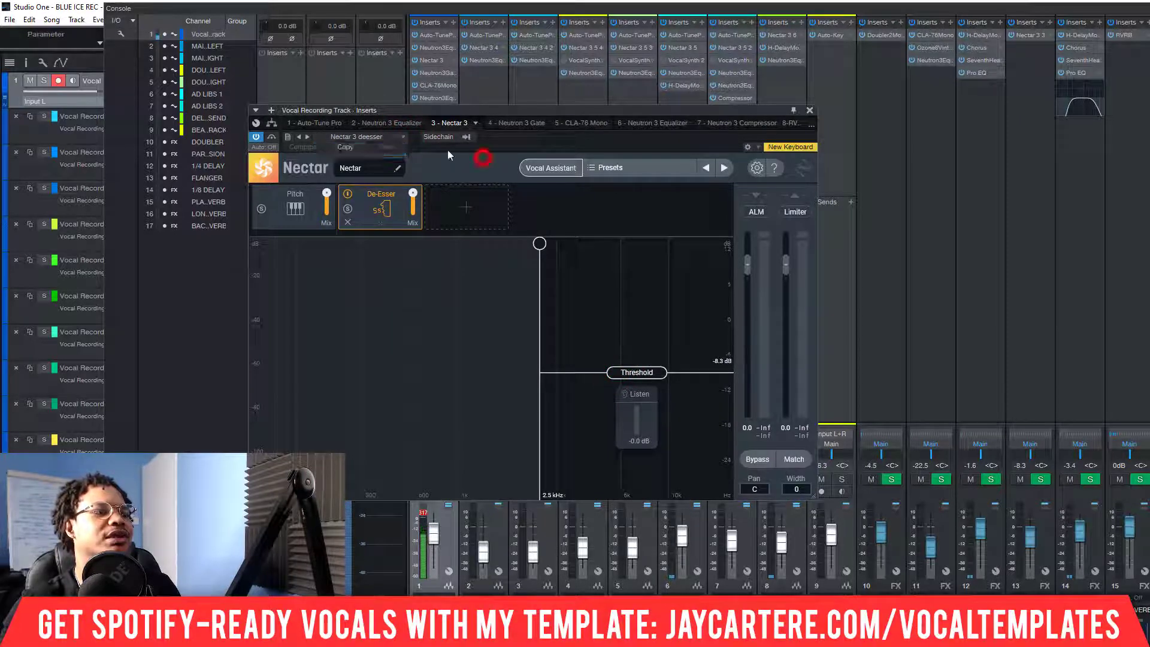
left_click(688, 170)
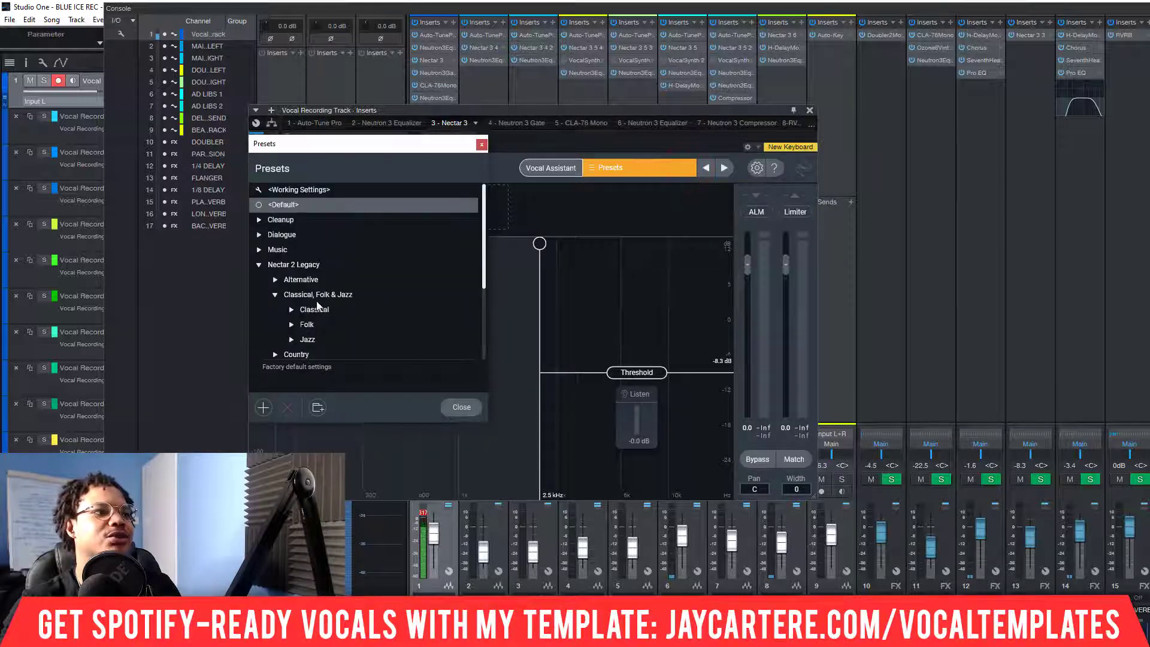
scroll(317, 304, "down", 3)
scroll(317, 304, "up", 3)
scroll(377, 260, "up", 1)
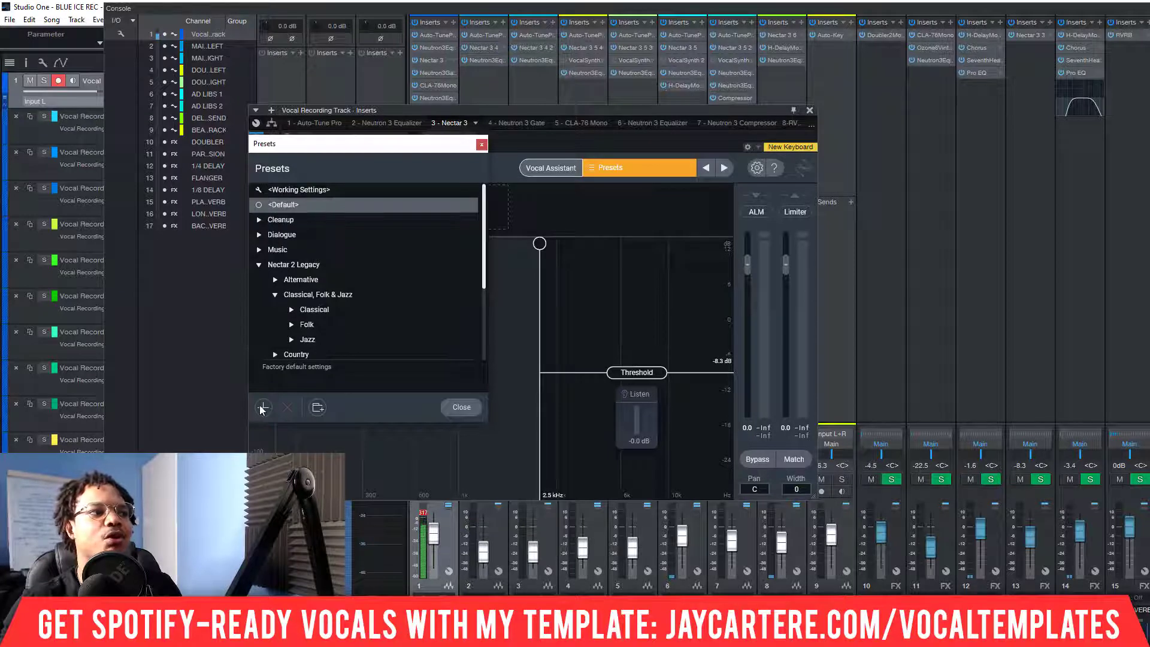
scroll(334, 304, "down", 3)
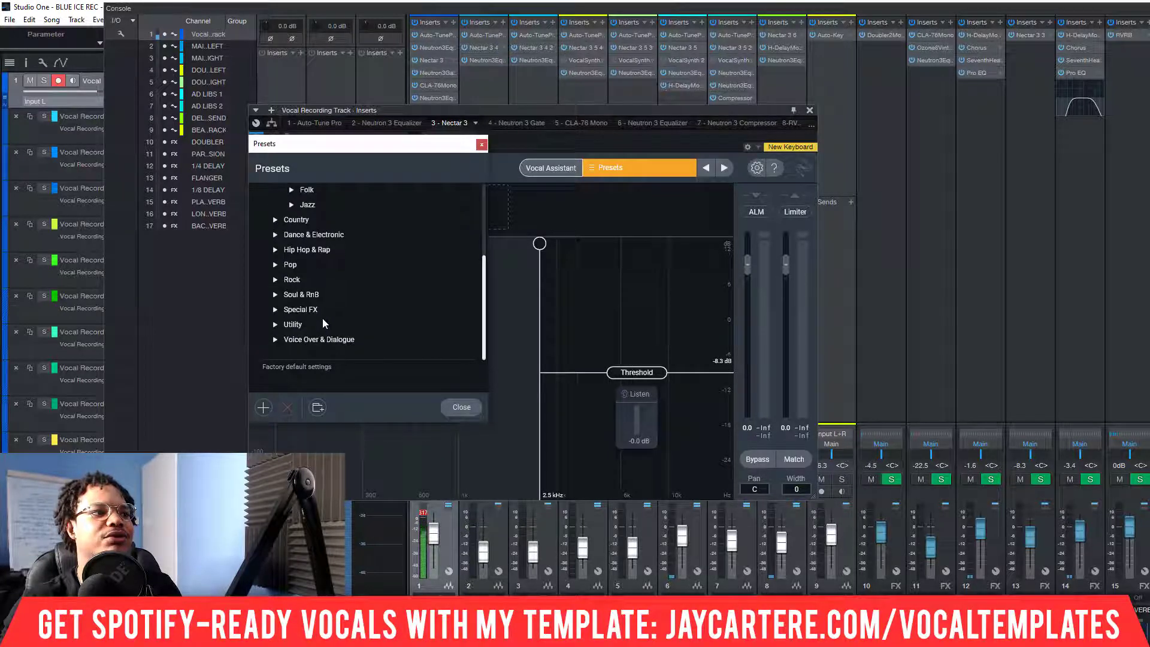
- Add a New Preset to Nectar's preset library and close the library
left_click(263, 407)
left_click(286, 339)
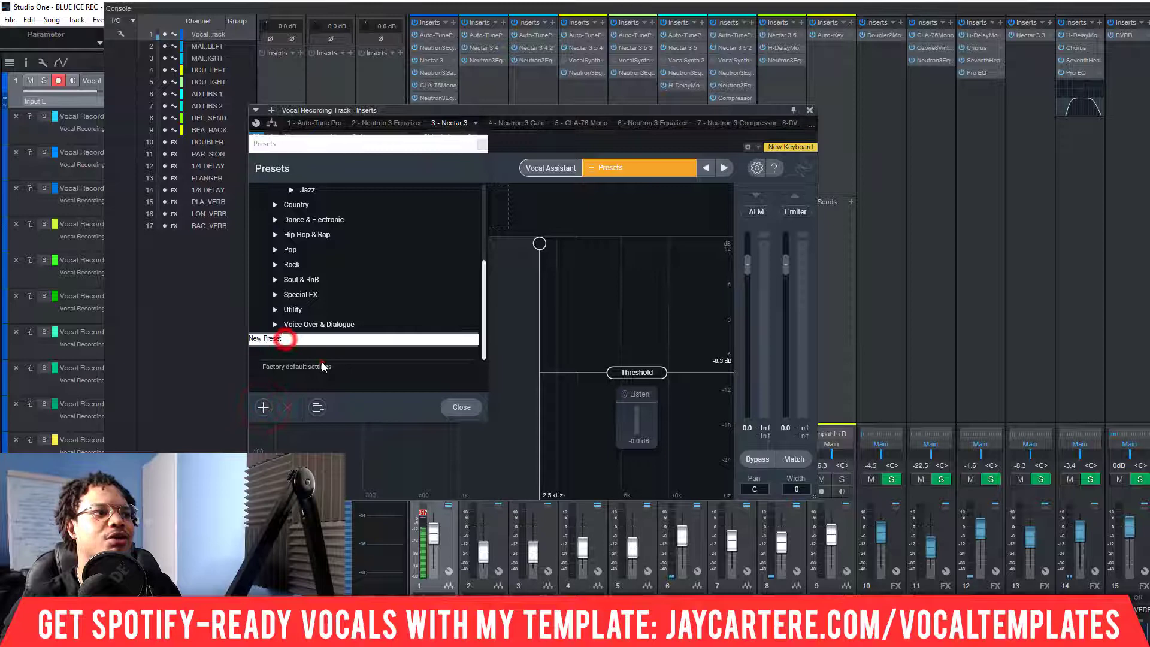
key("Tab")
left_click(457, 405)
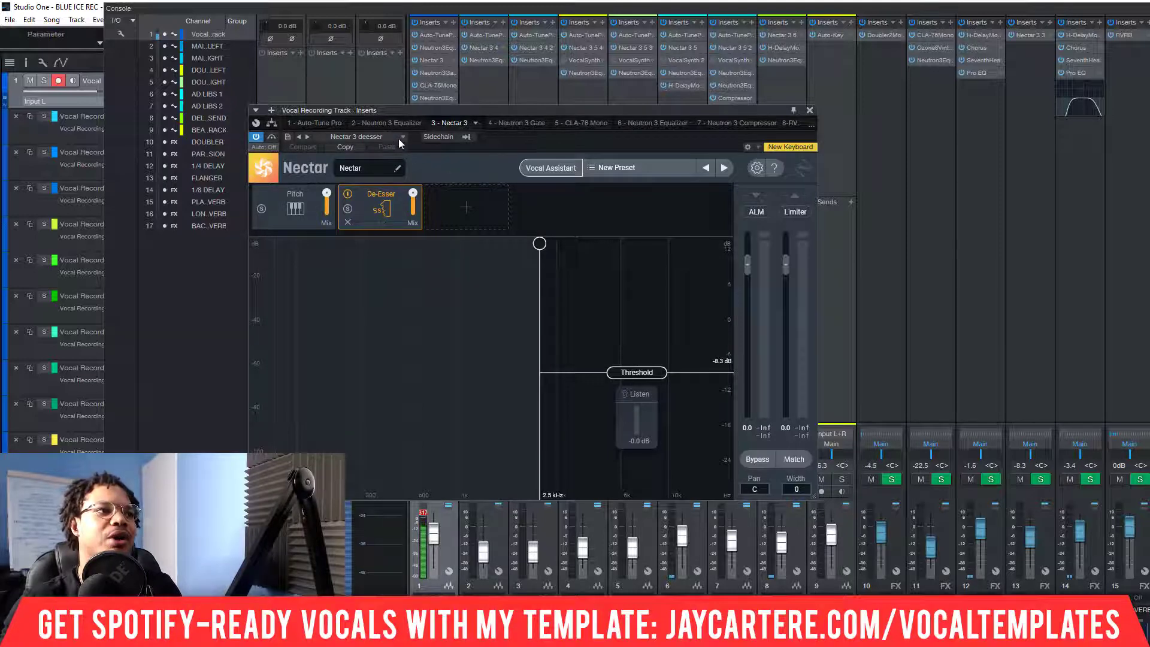
- Recheck the plugin's preset list, then close the Nectar 3 window
left_click_drag(426, 116, 419, 114)
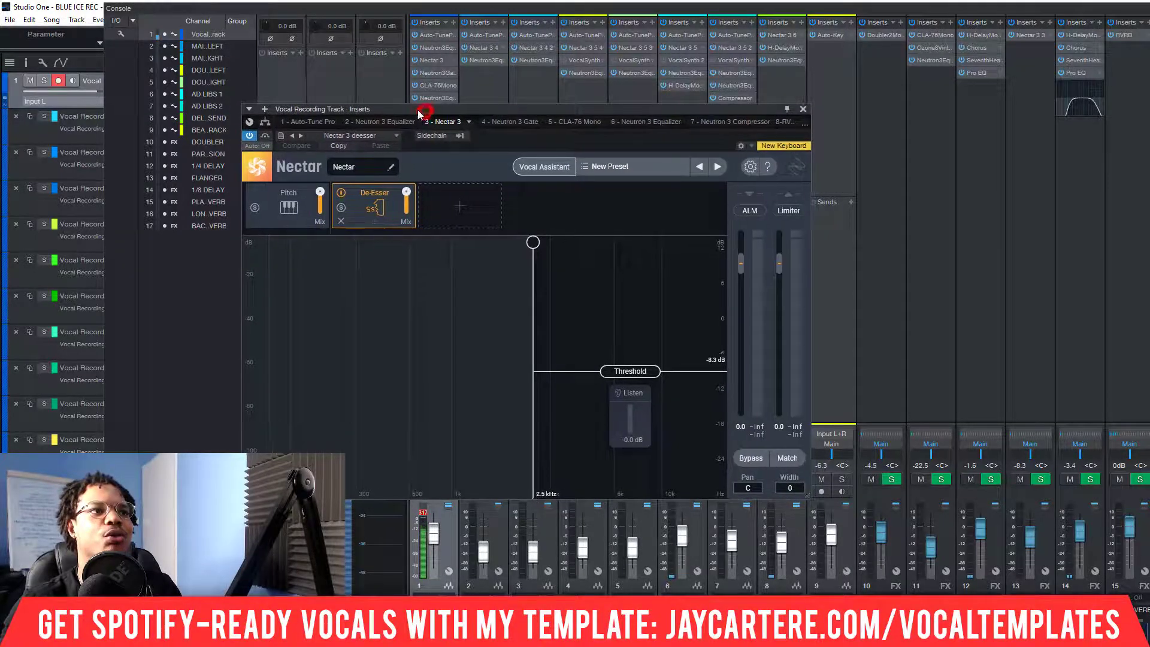
left_click(396, 135)
left_click(423, 160)
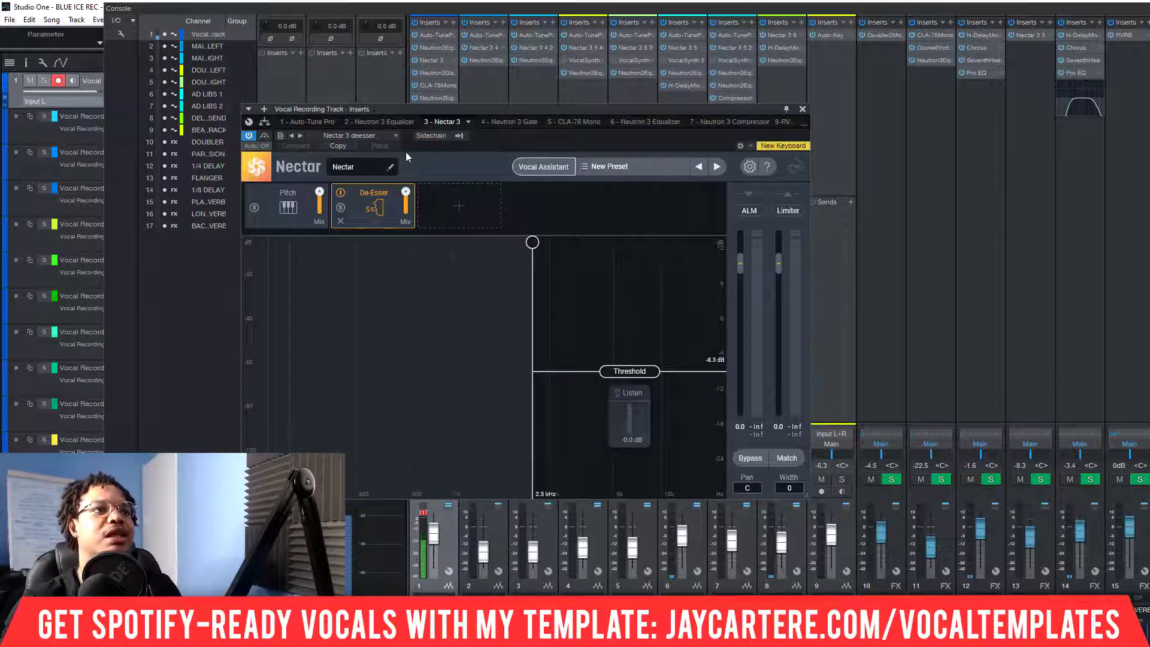
left_click(803, 110)
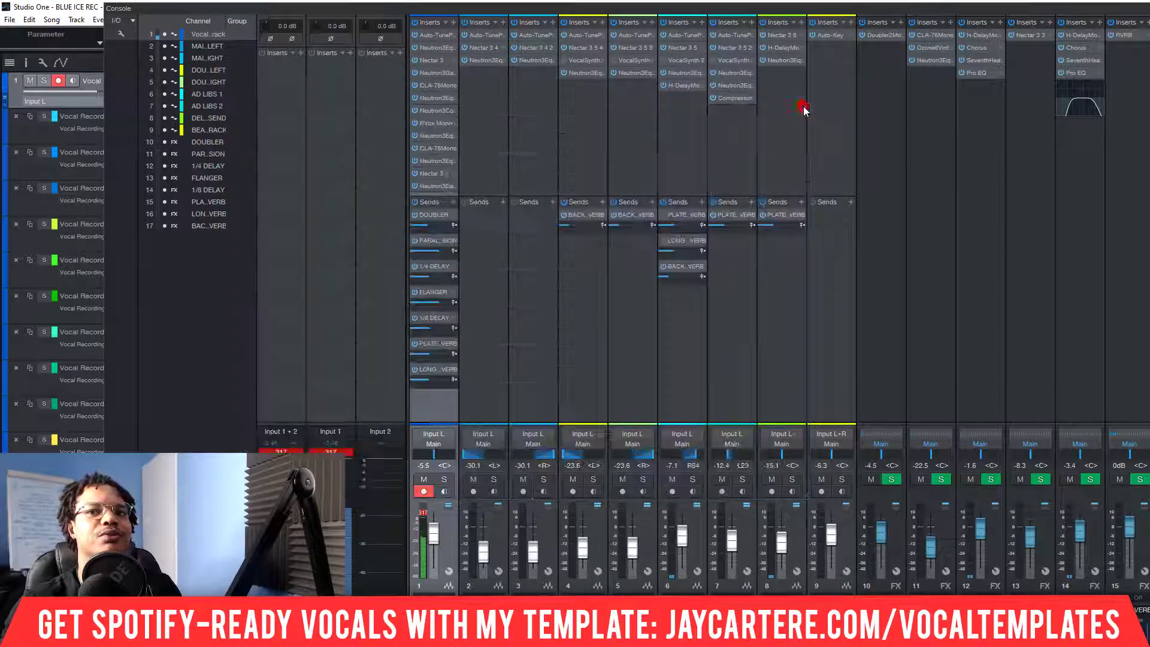
- Show channel 1's FX Chain menu listing saved chains such as MAIN VOCAL CHAIN and DELAY
right_click(427, 406)
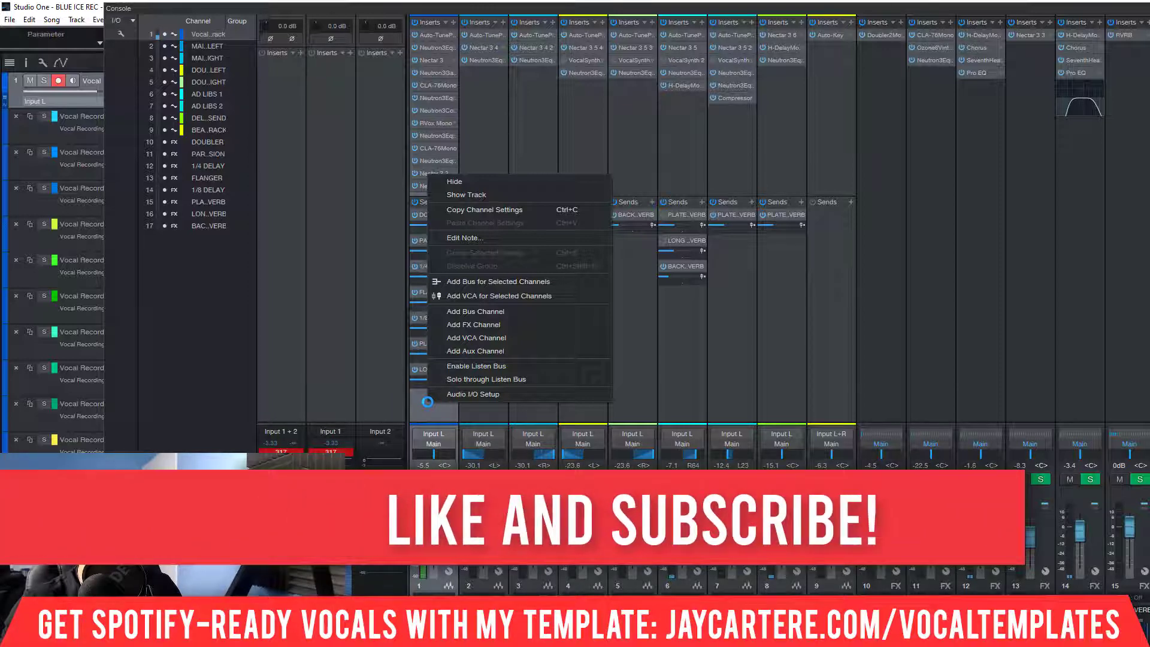
left_click(816, 134)
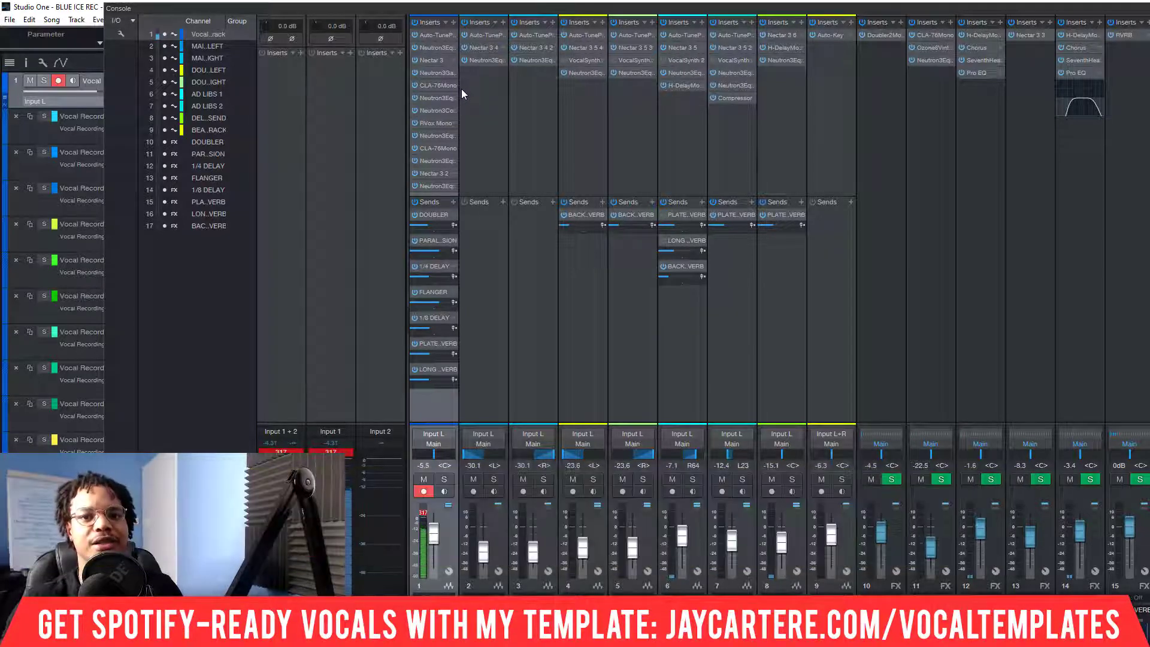
left_click(445, 23)
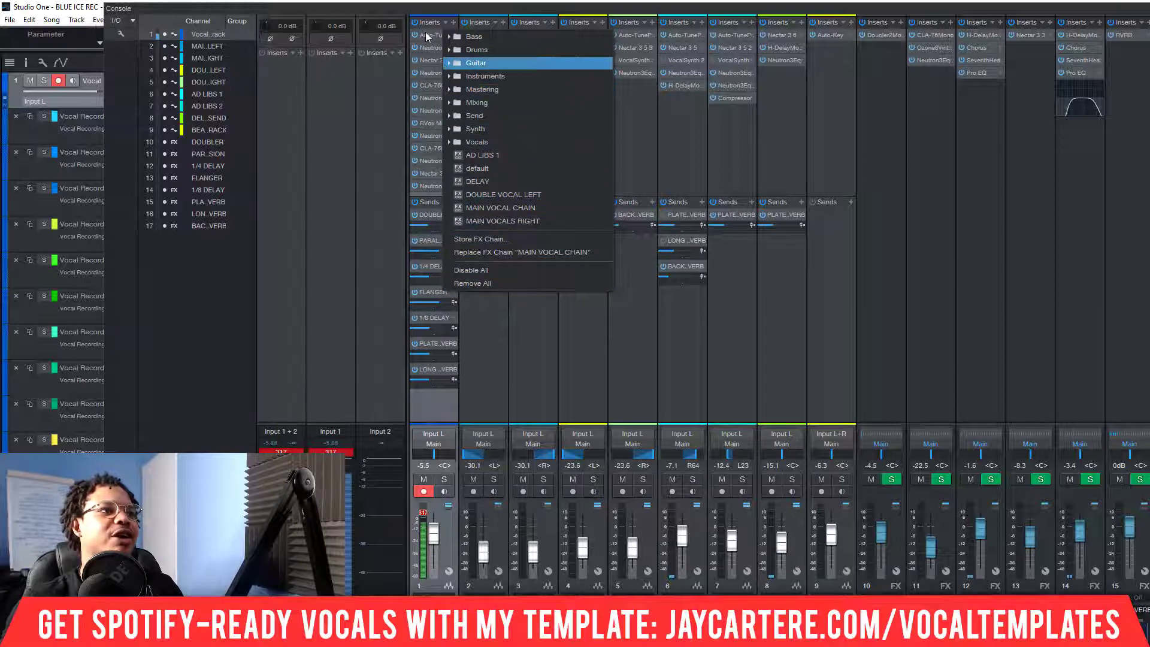
key("Right")
left_click(445, 23)
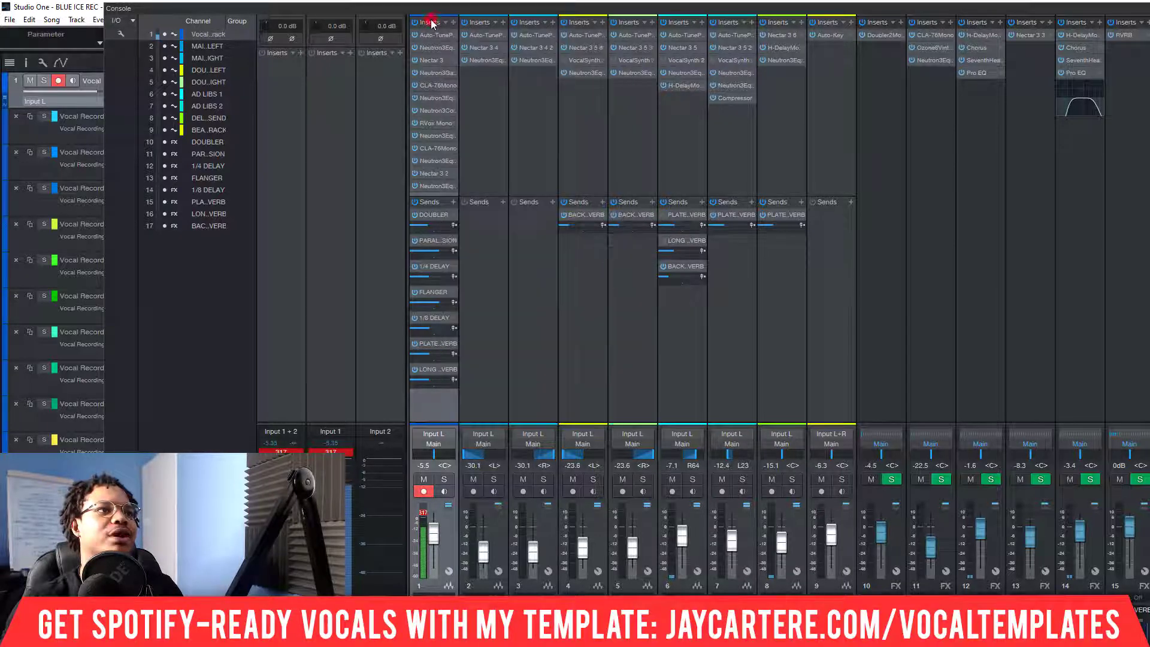
left_click(445, 24)
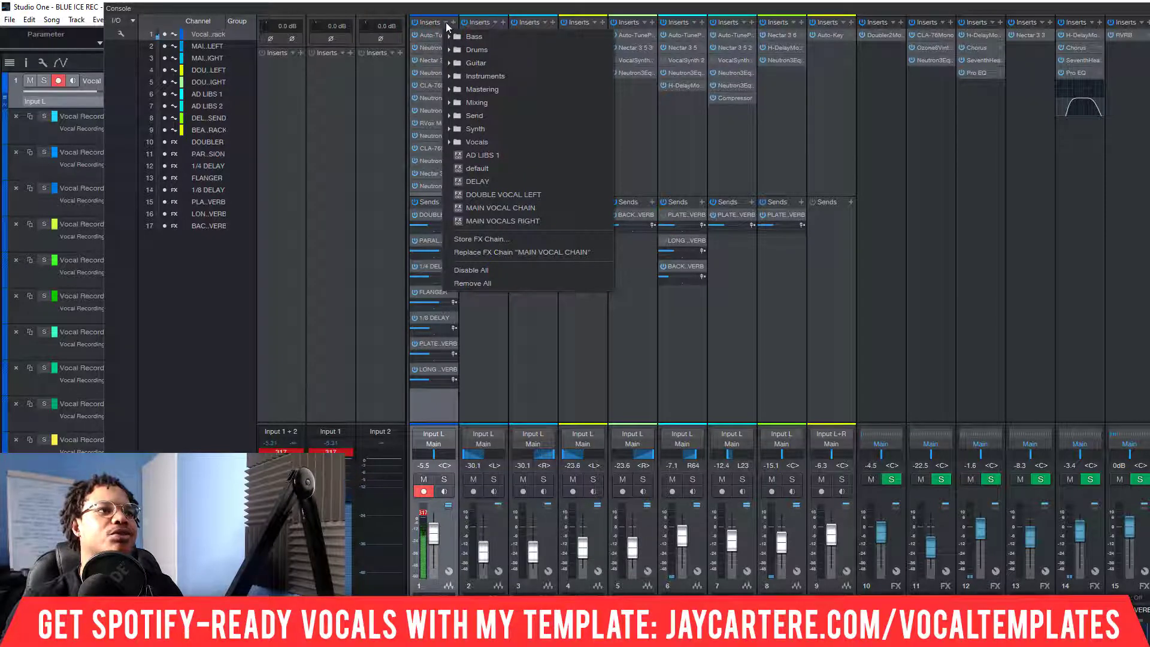
left_click(492, 241)
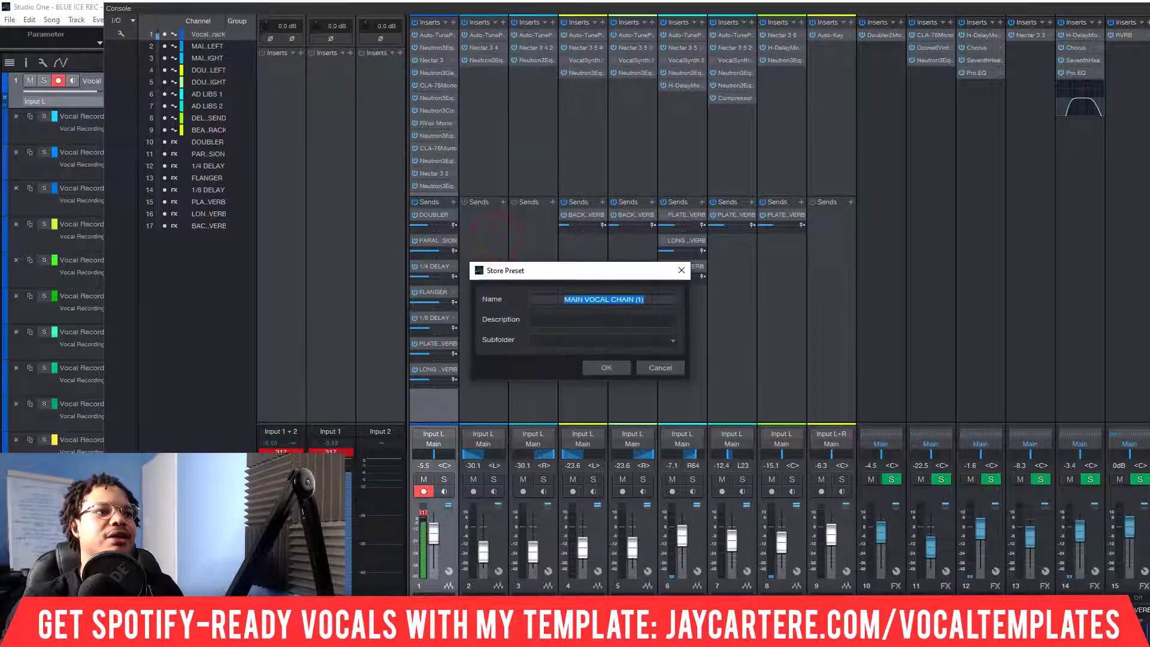
left_click(649, 299)
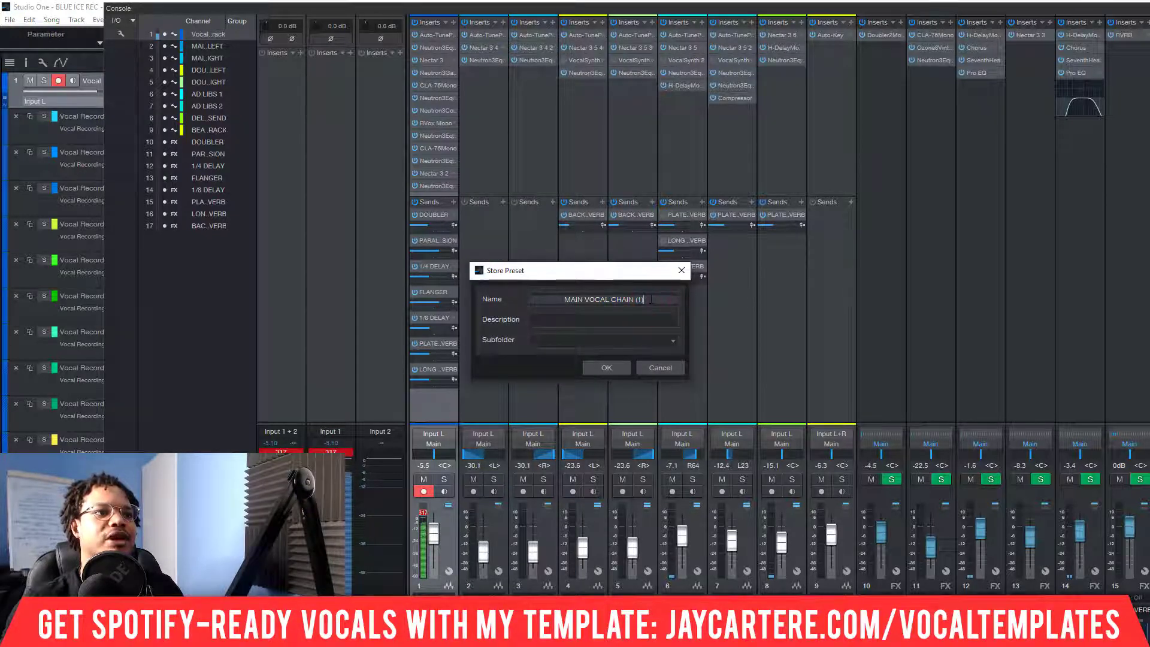
left_click(676, 372)
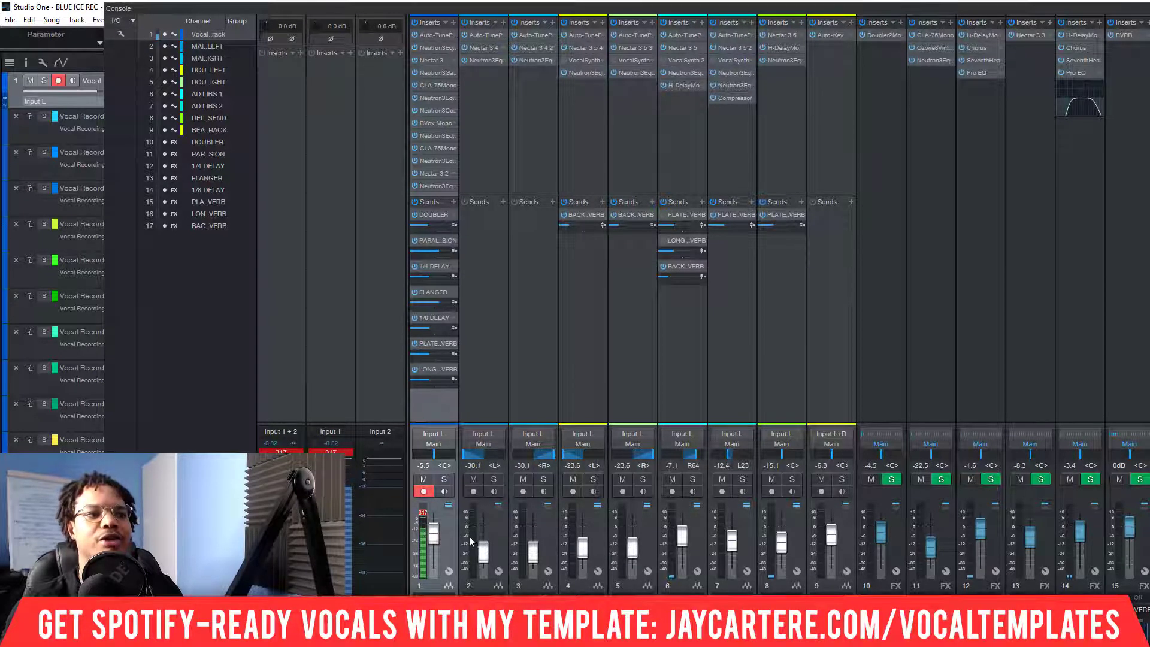
left_click(494, 23)
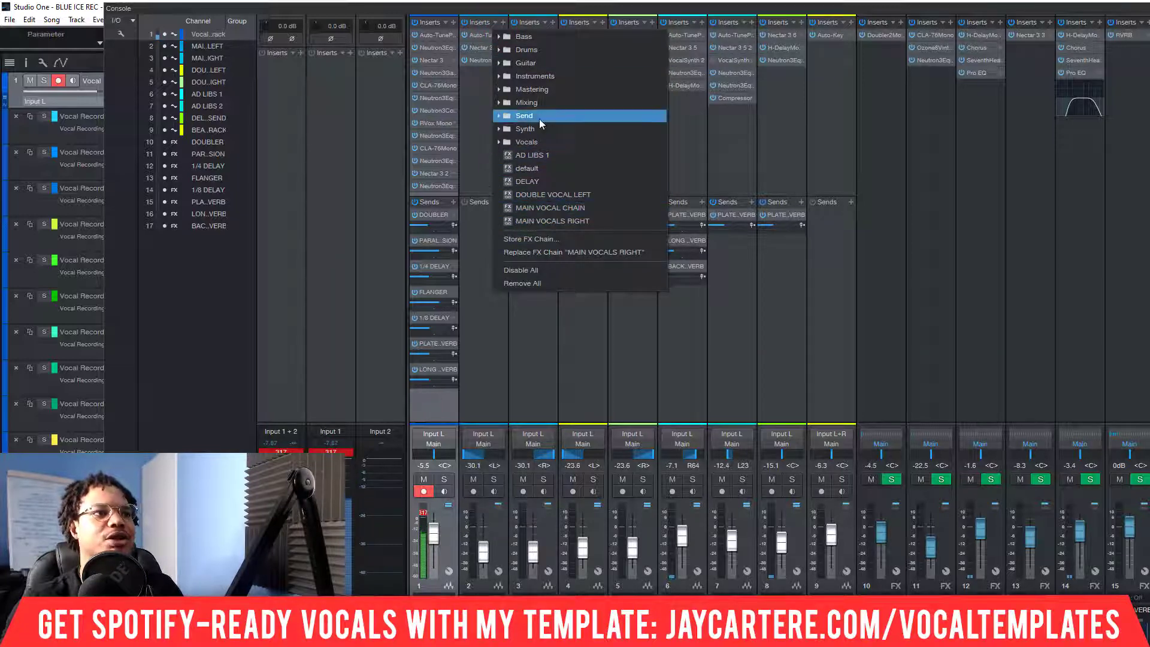
left_click(360, 141)
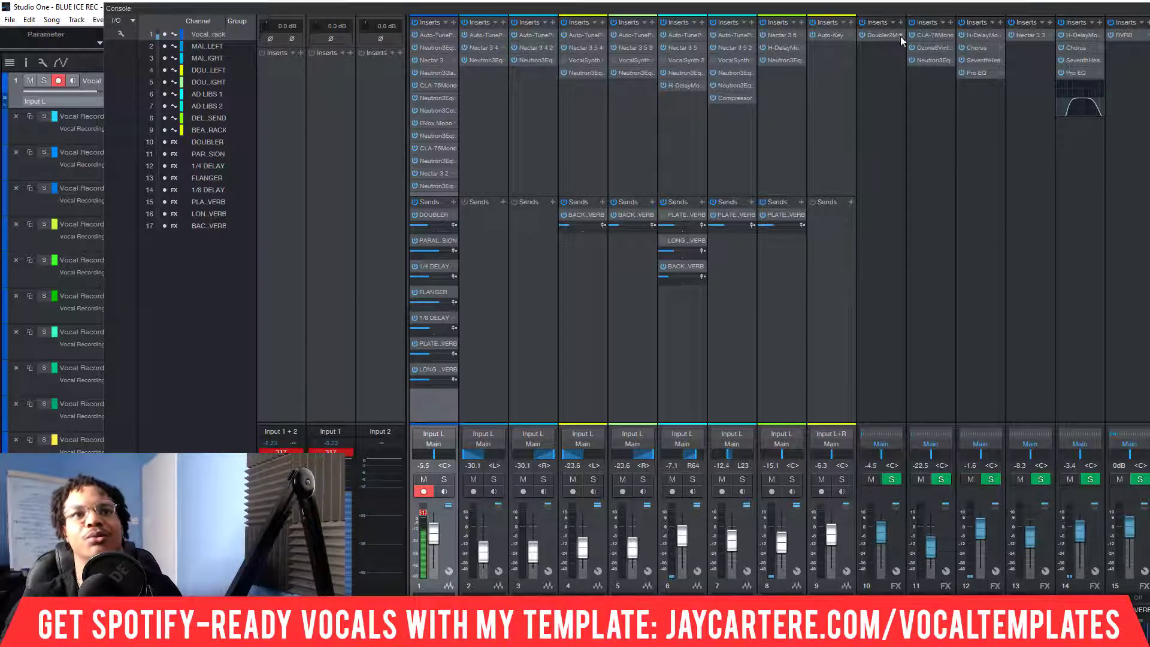
left_click_drag(930, 12, 846, 13)
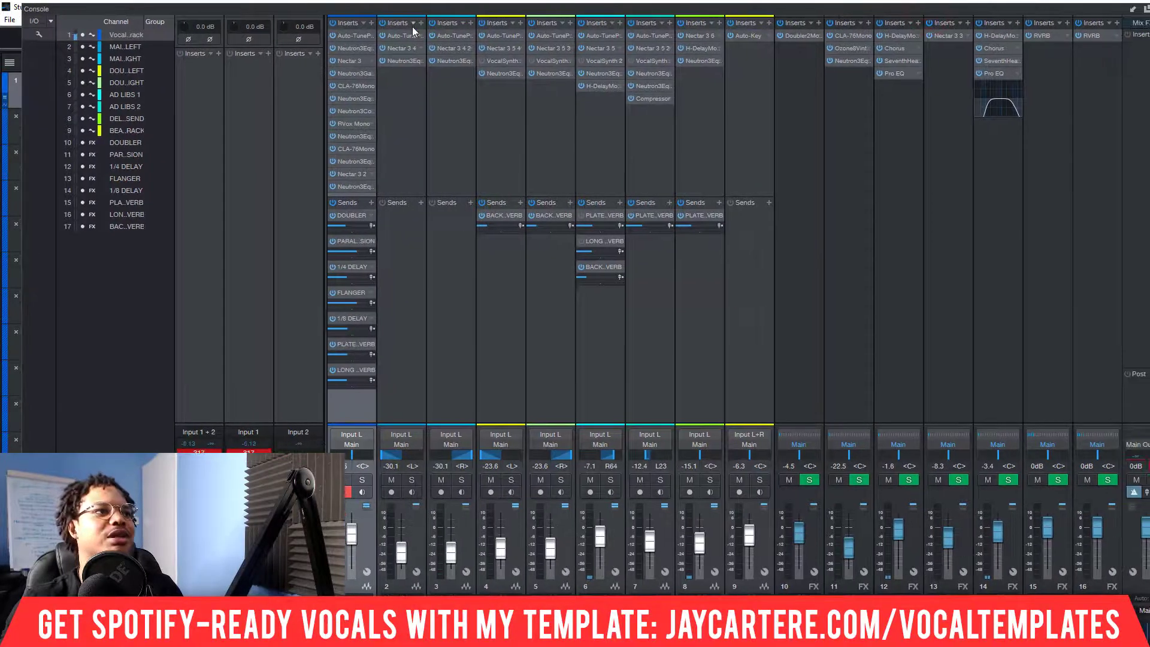
left_click_drag(415, 12, 374, 21)
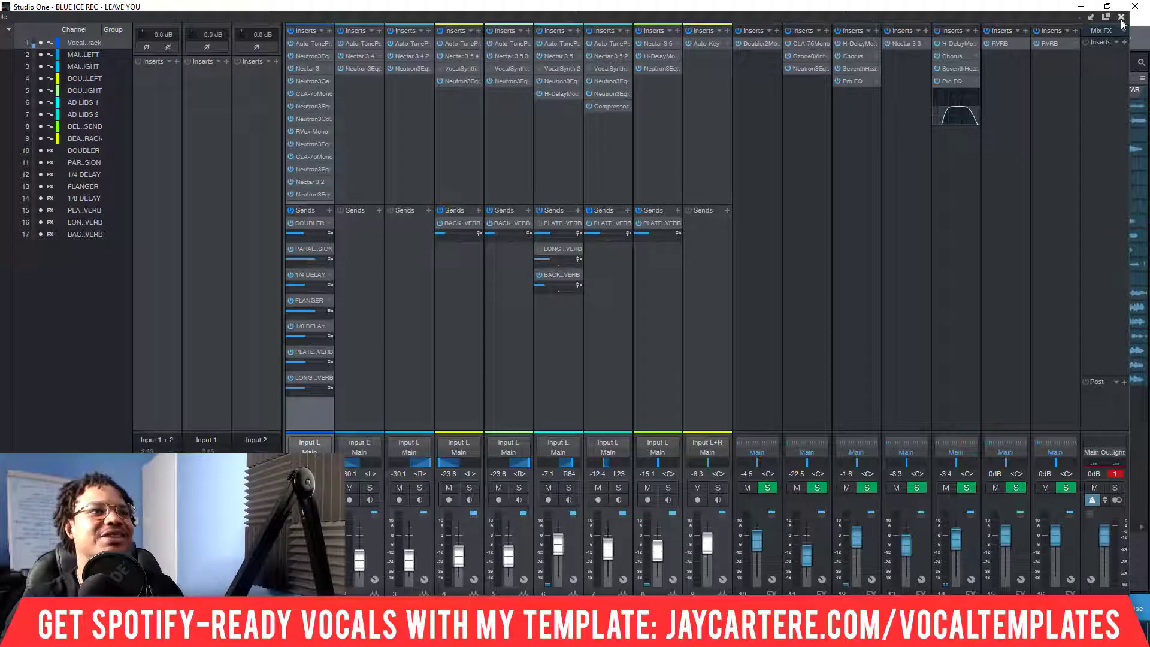
- Shrink the Console, add a mono audio track named Track, and float the Console large
left_click_drag(766, 30, 936, 133)
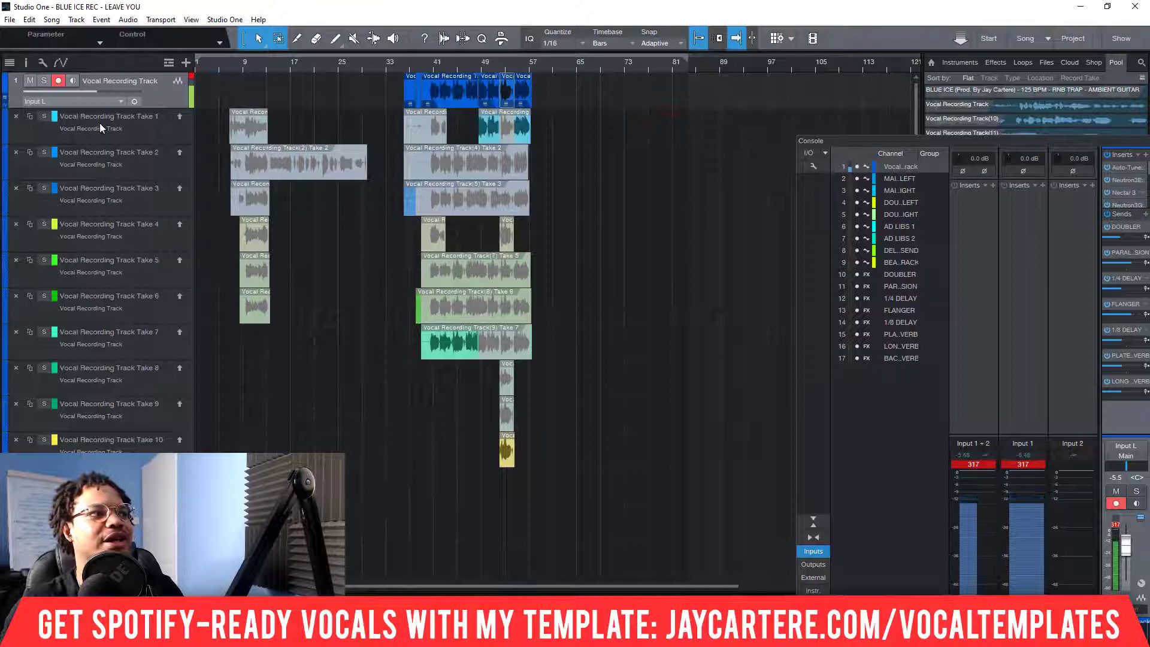
key("t")
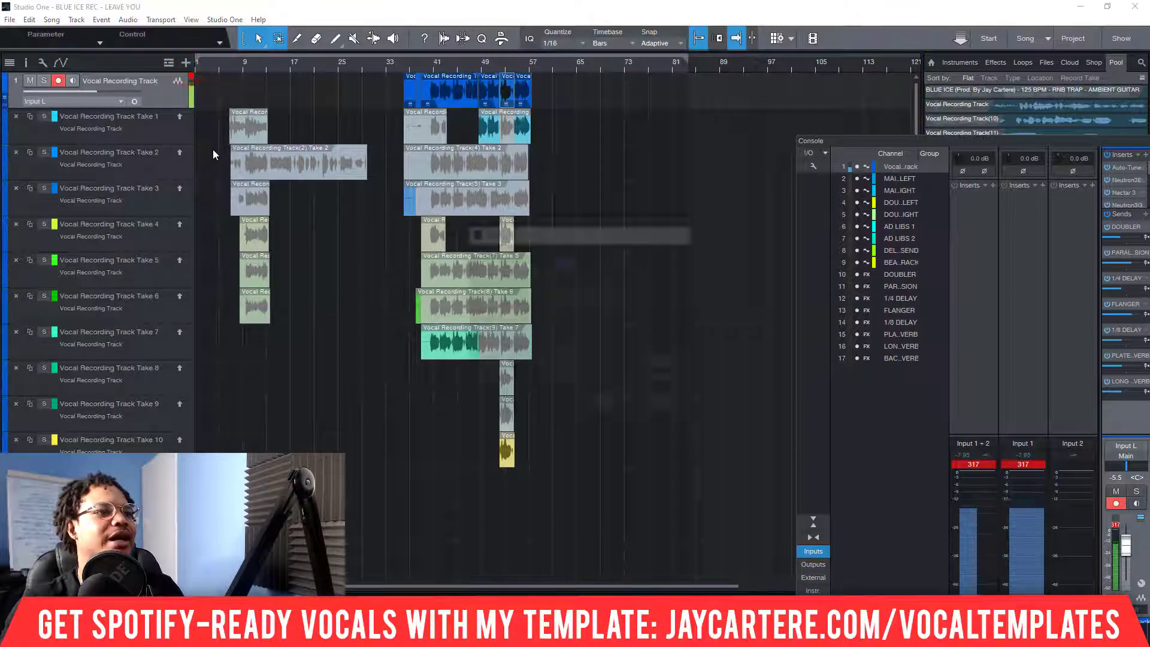
left_click(618, 403)
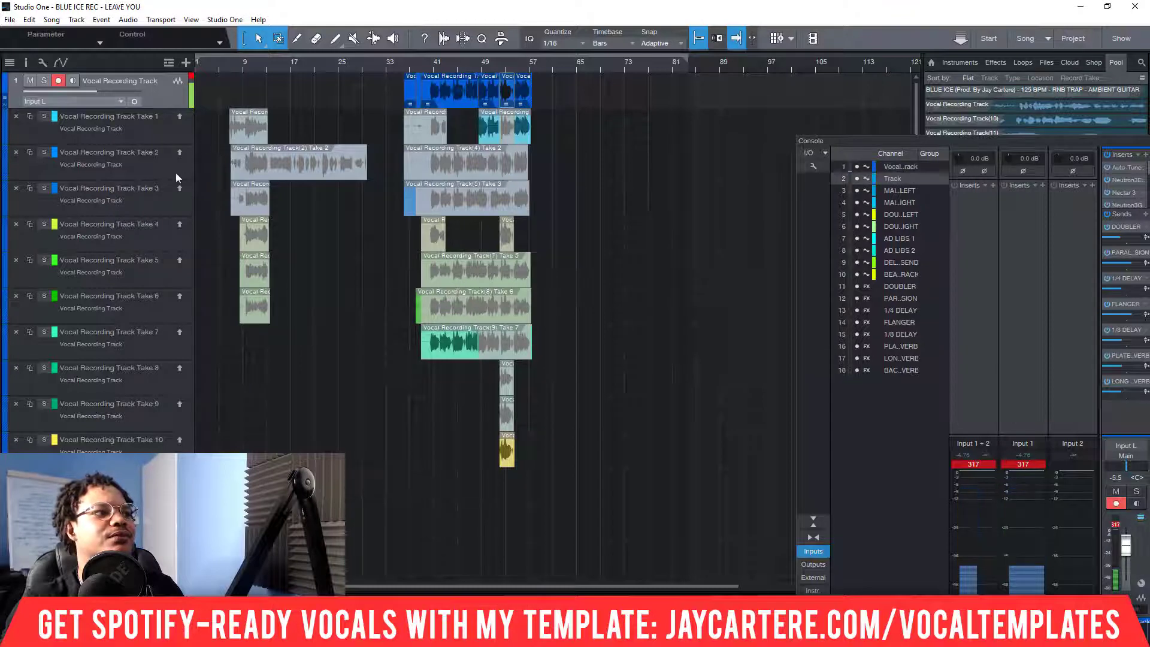
mouse_move(1022, 142)
left_mouse_down()
mouse_move(686, 70)
mouse_move(250, 16)
mouse_move(254, 48)
left_mouse_up()
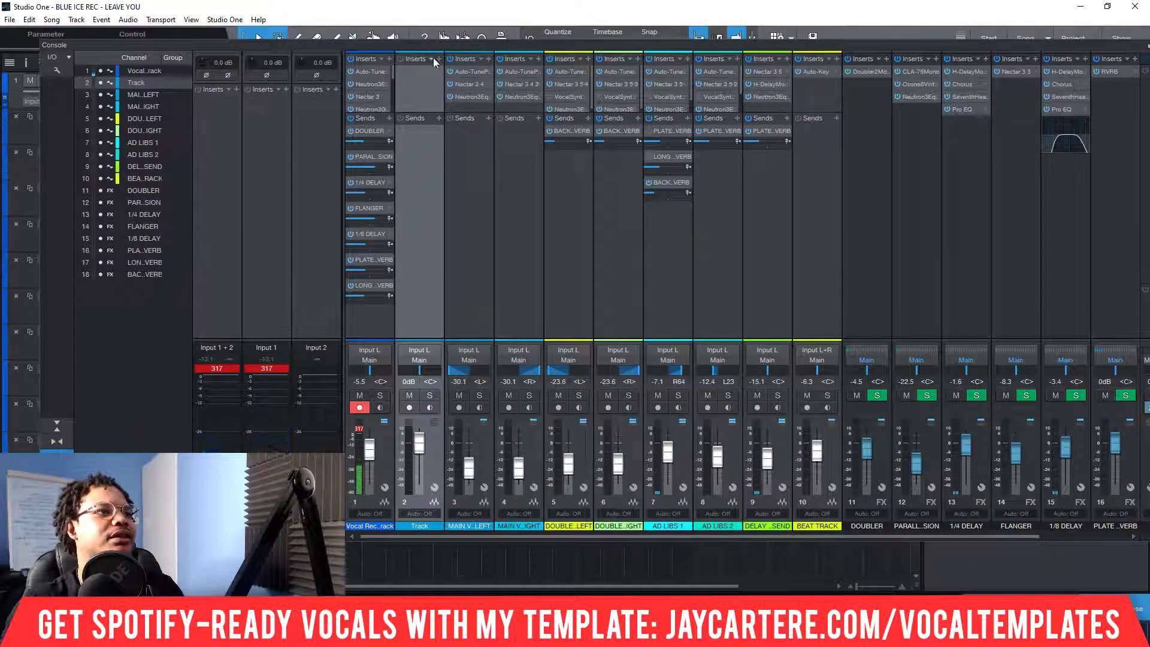
- Load Vocals > MAIN VOCAL CHAIN (Auto-Tune, Neutron, Nectar) onto channel 2's inserts
left_click(432, 60)
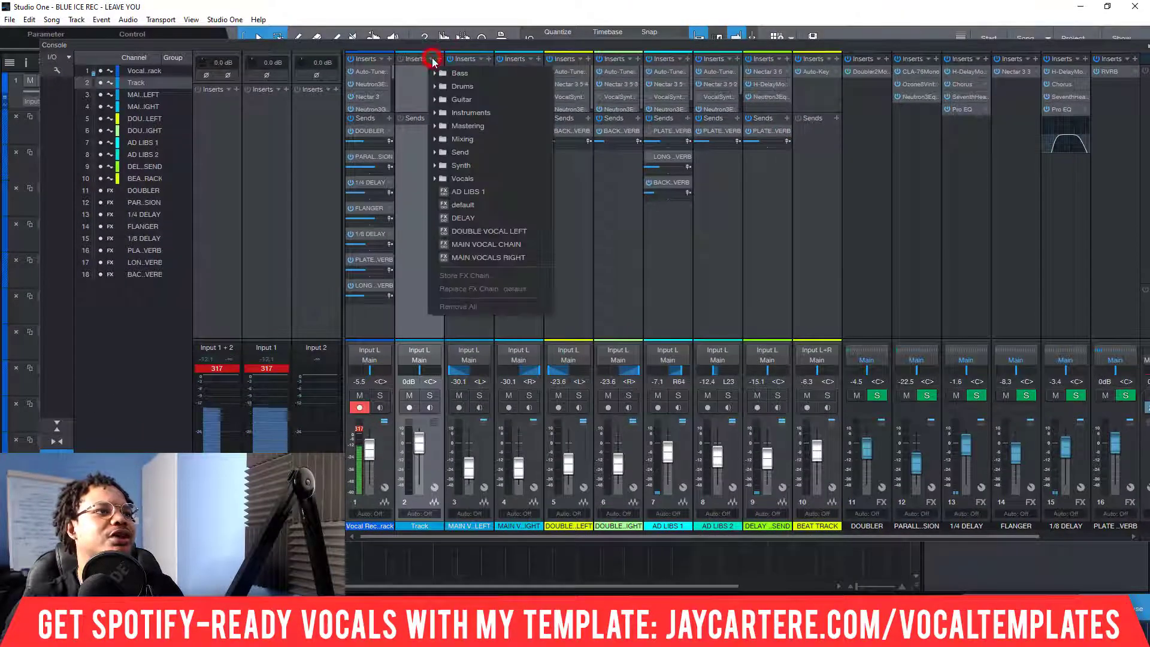
left_click(382, 60)
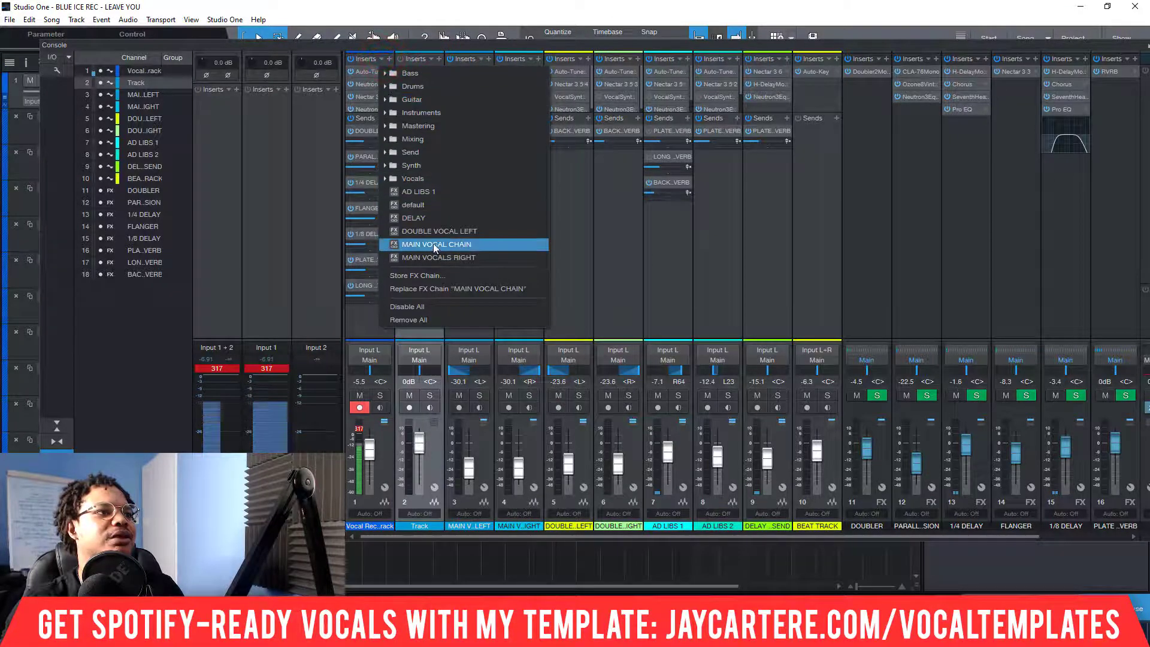
left_click(435, 290)
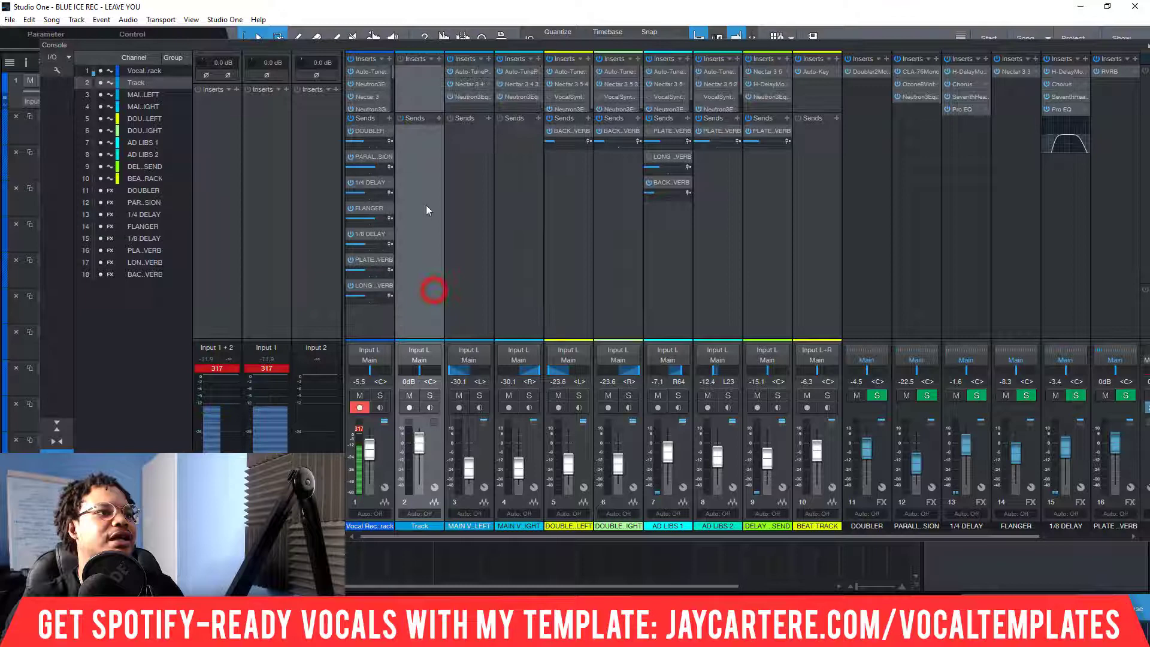
left_click(432, 60)
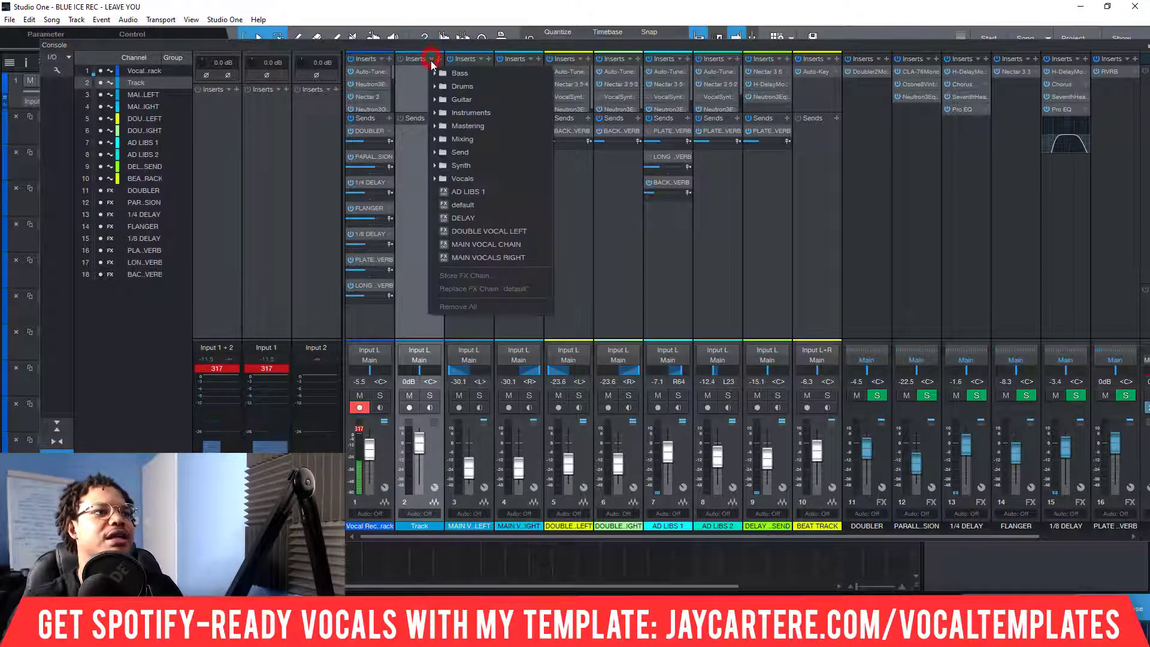
left_click(476, 247)
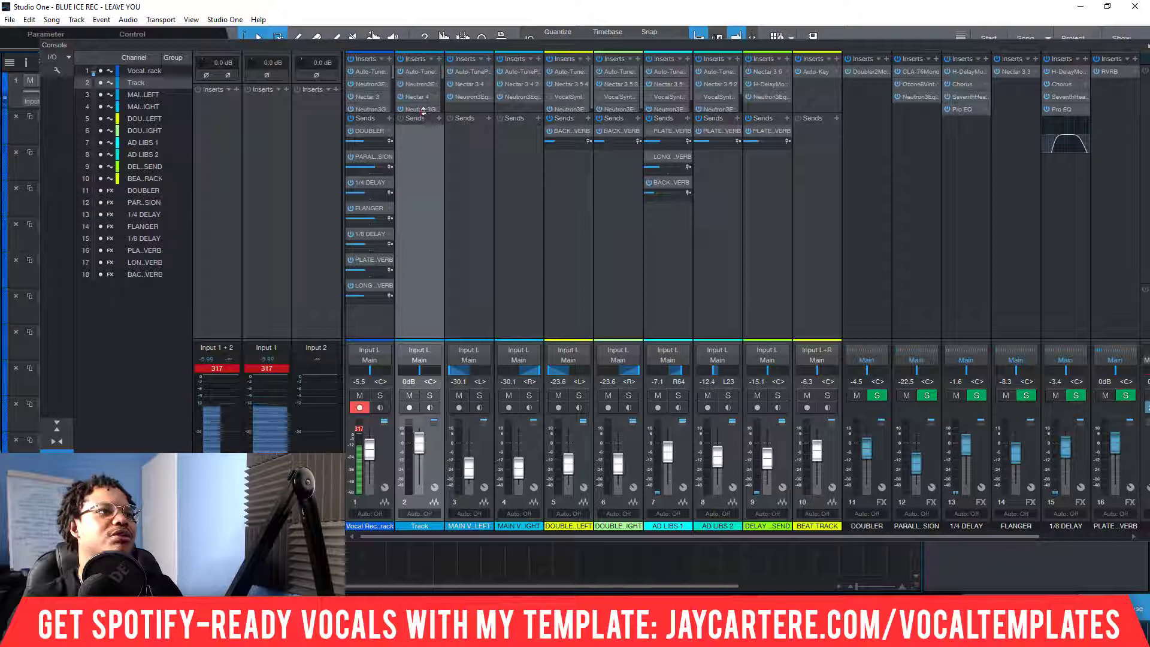
- Lengthen the insert lists and maximize the Console, revealing Track's Auto-Tune, Neutron, Nectar and CLA-76 inserts
left_click_drag(423, 114, 422, 147)
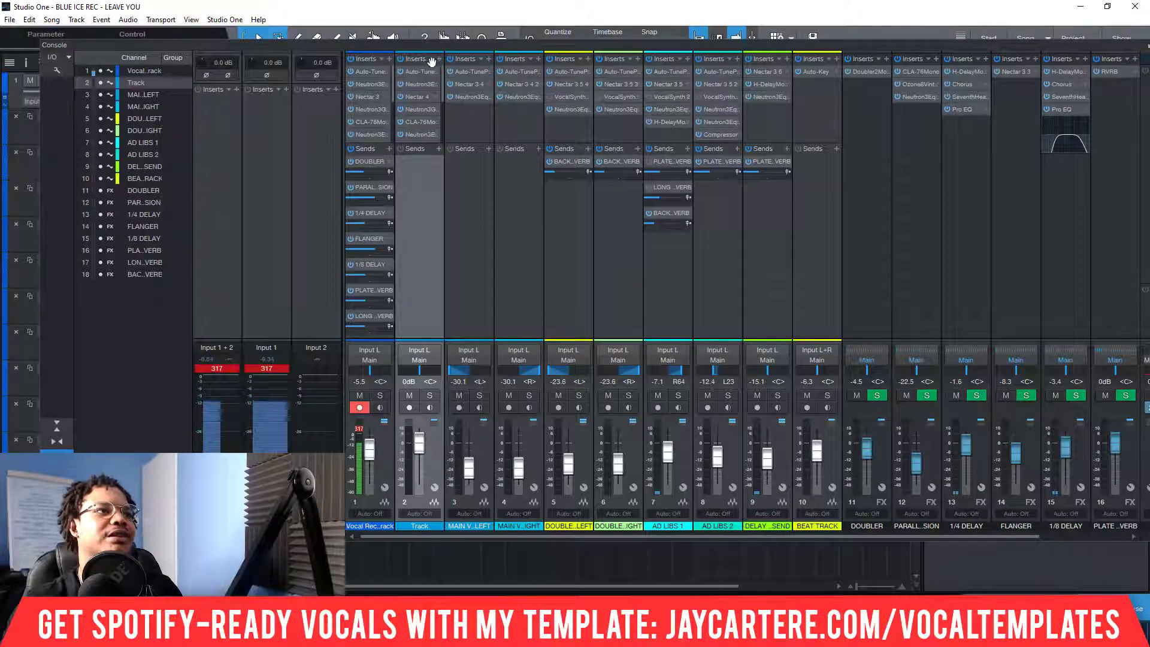
left_click(381, 59)
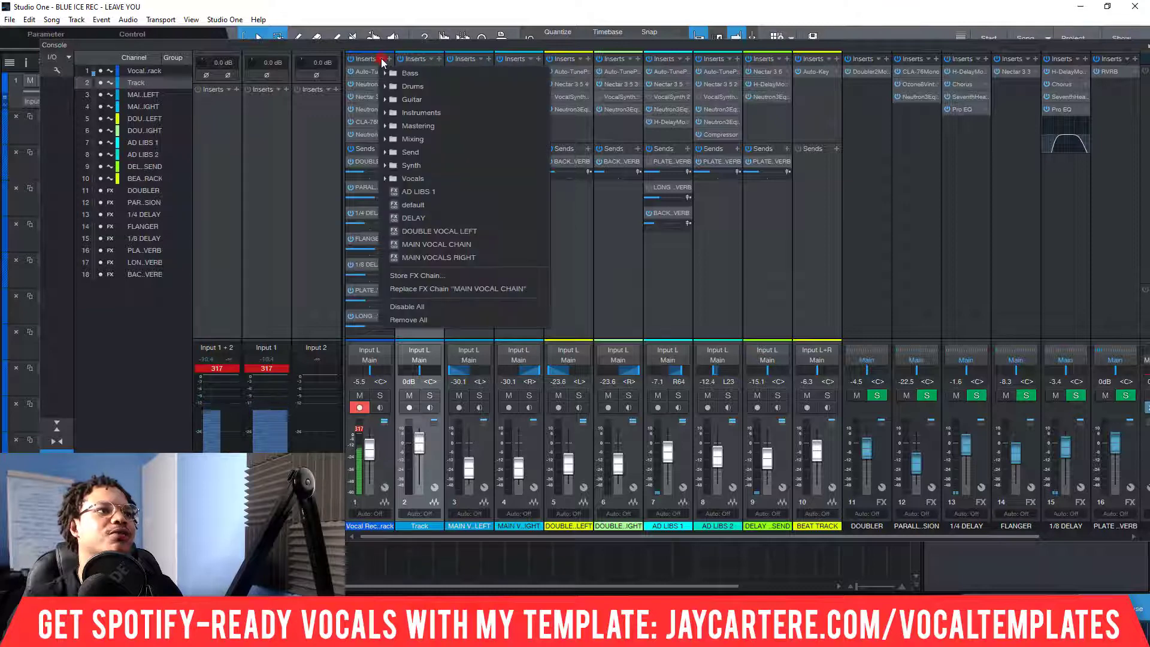
left_click(367, 59)
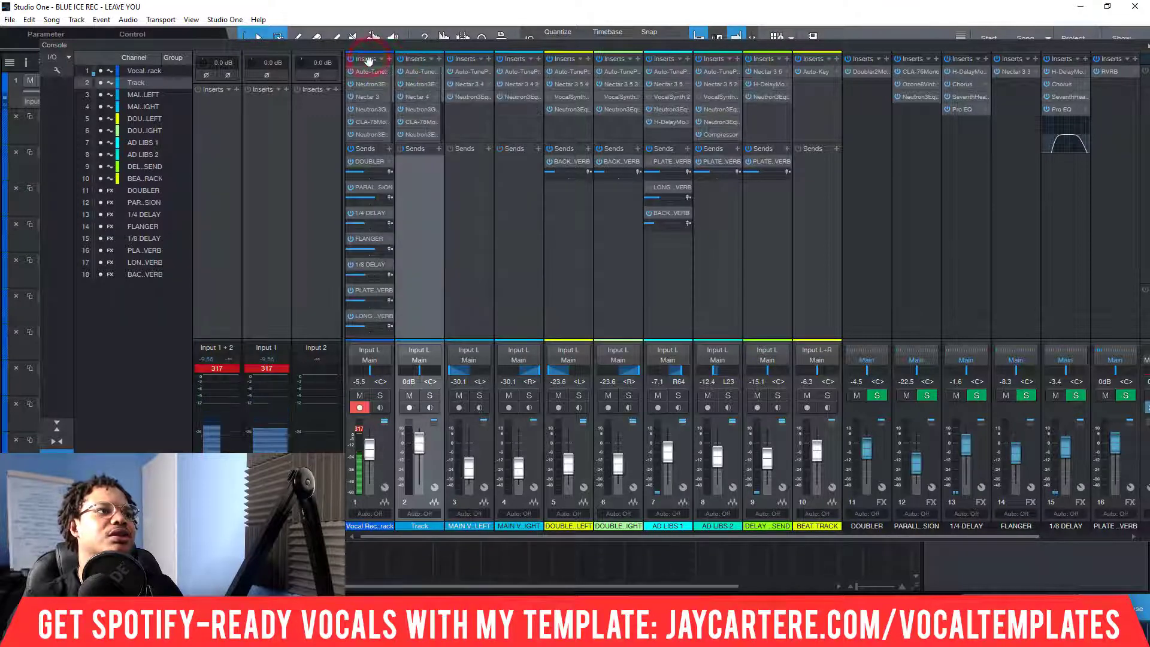
right_click(367, 60)
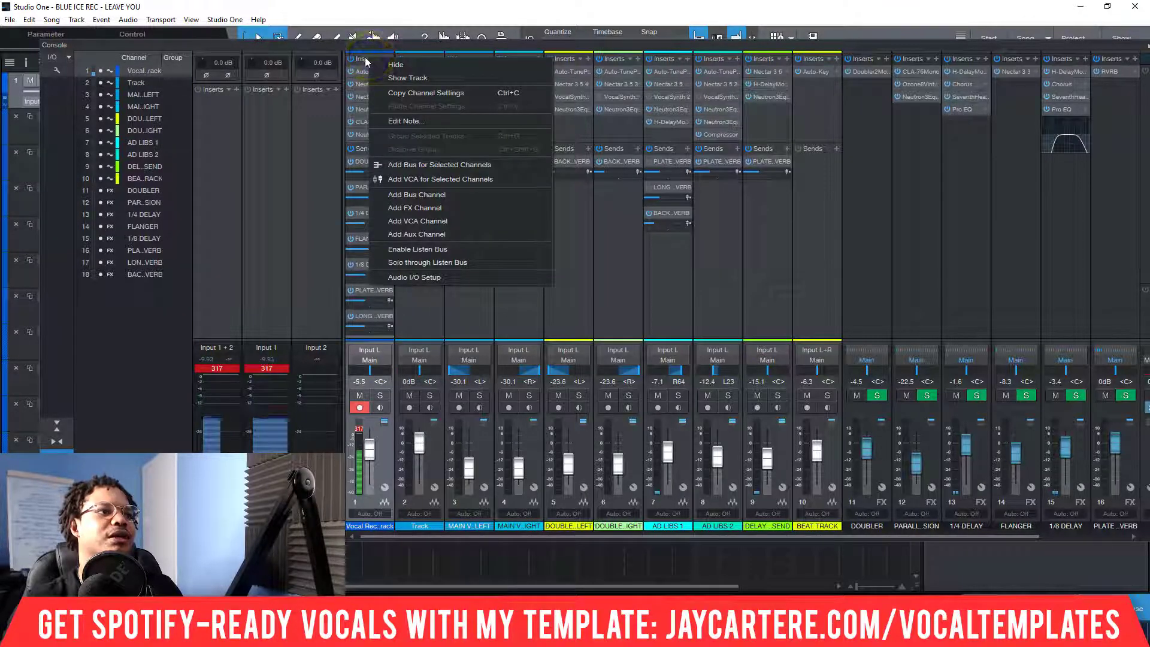
left_click(367, 59)
left_click(383, 59)
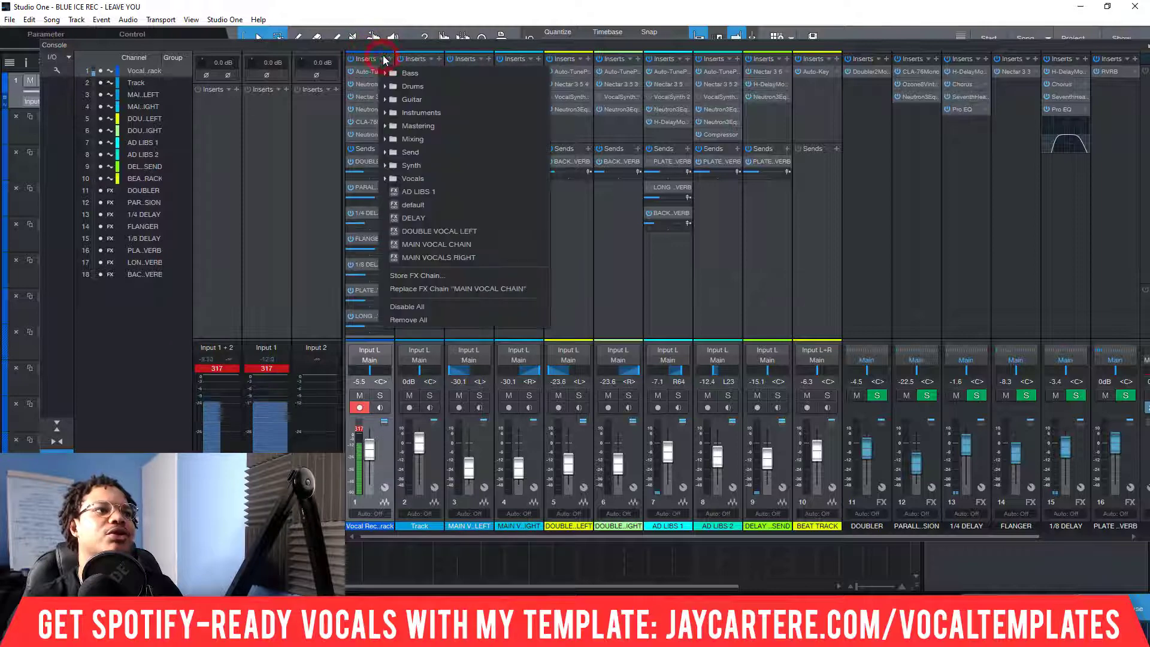
left_click(476, 46)
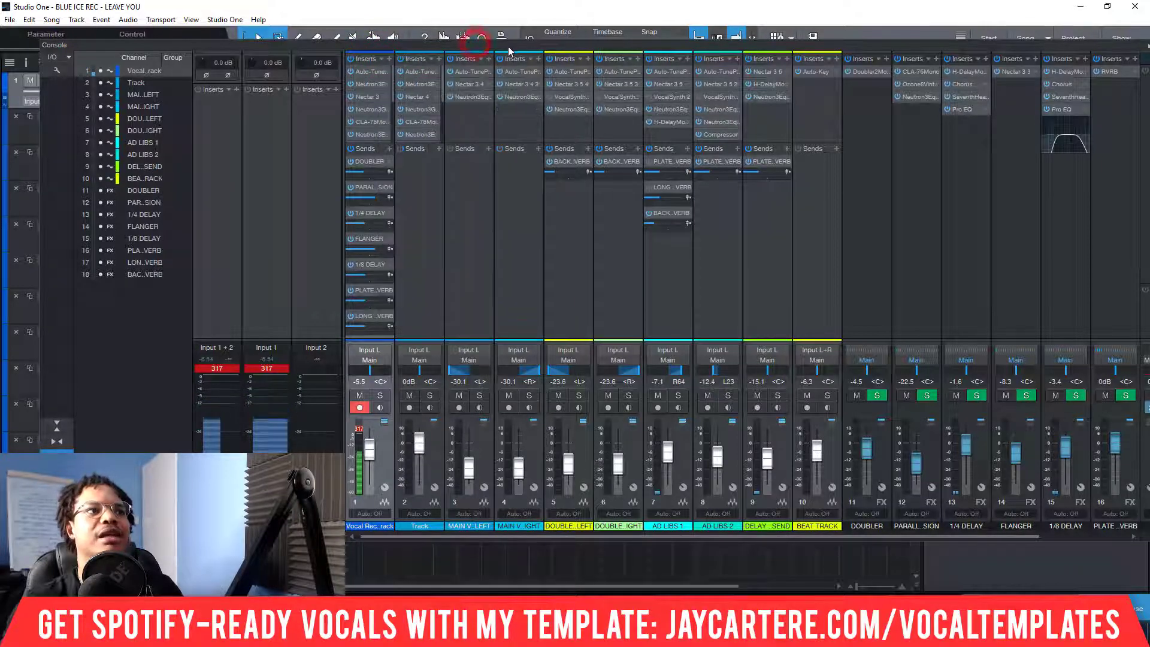
double_click(493, 43)
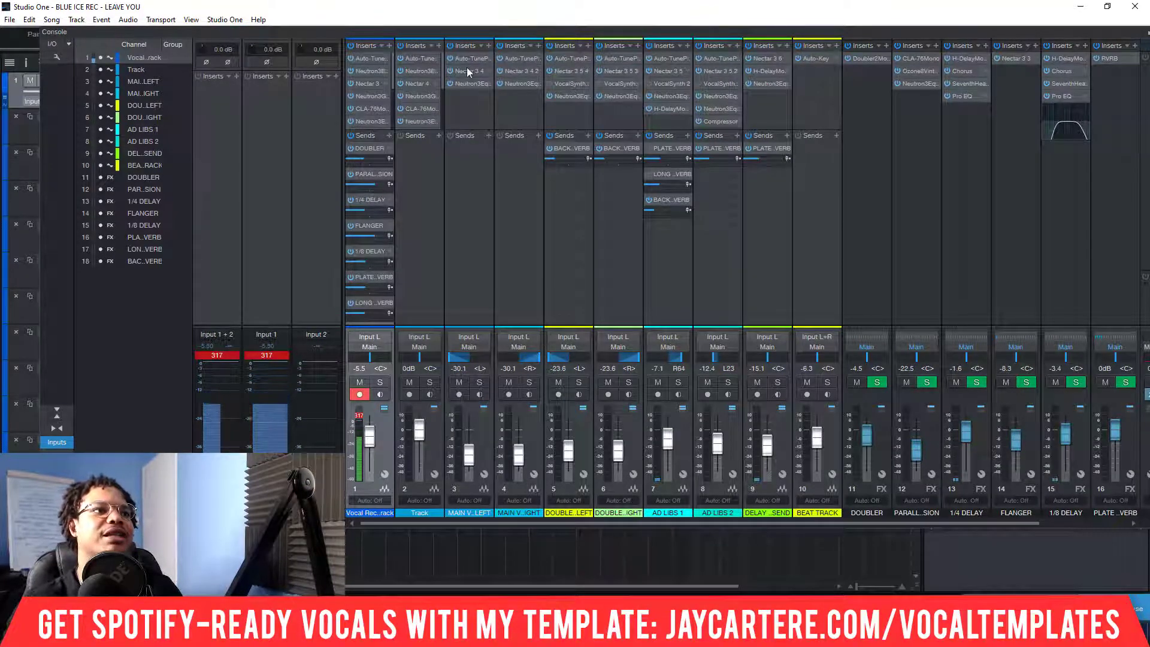
double_click(491, 27)
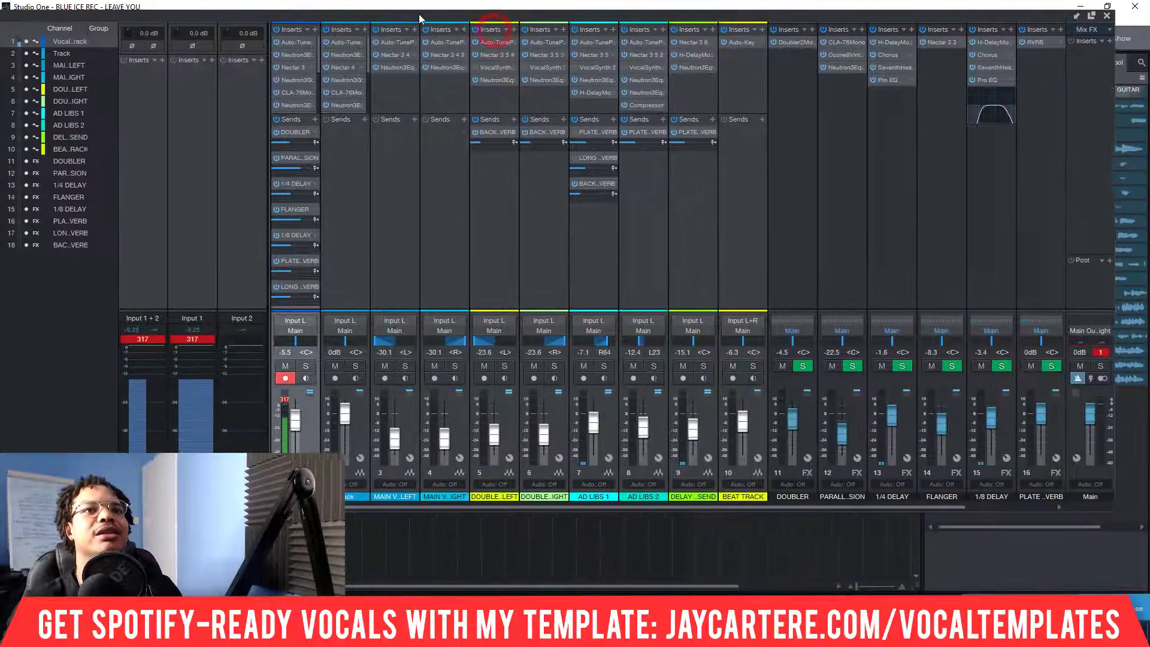
double_click(419, 18)
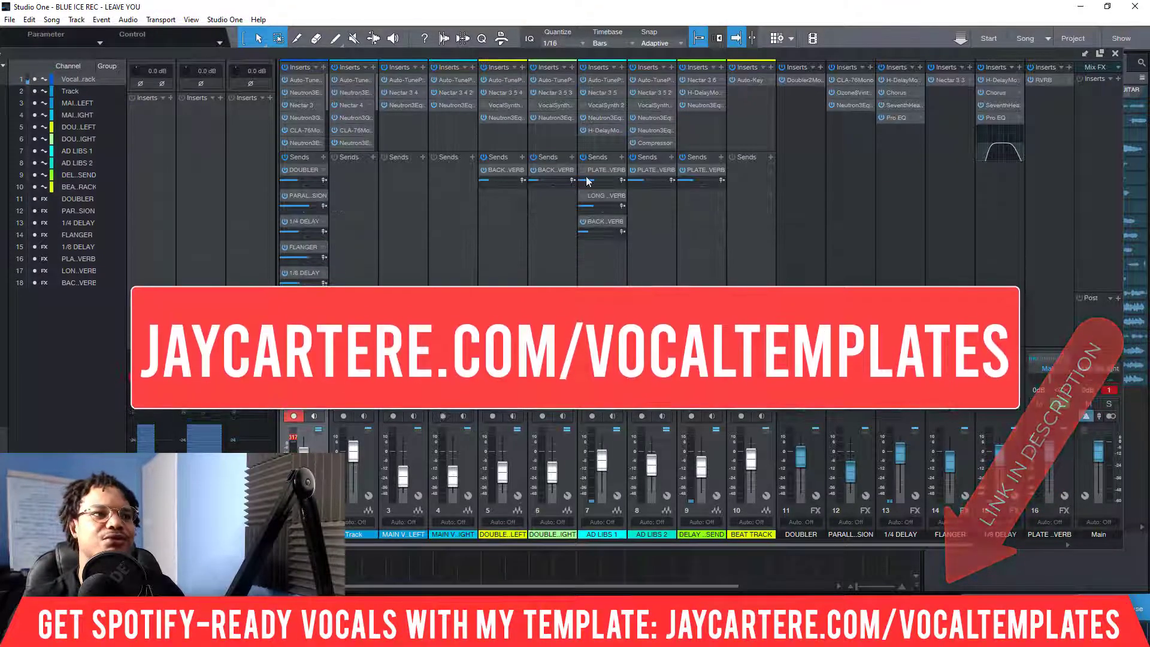
left_click_drag(567, 50, 566, 34)
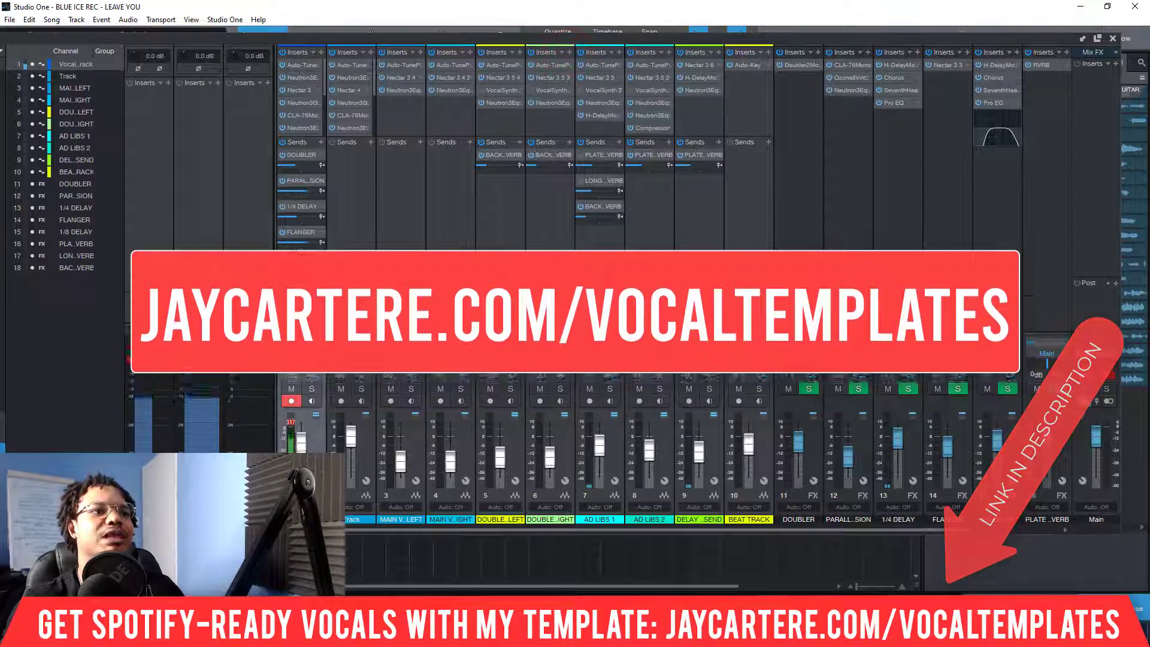